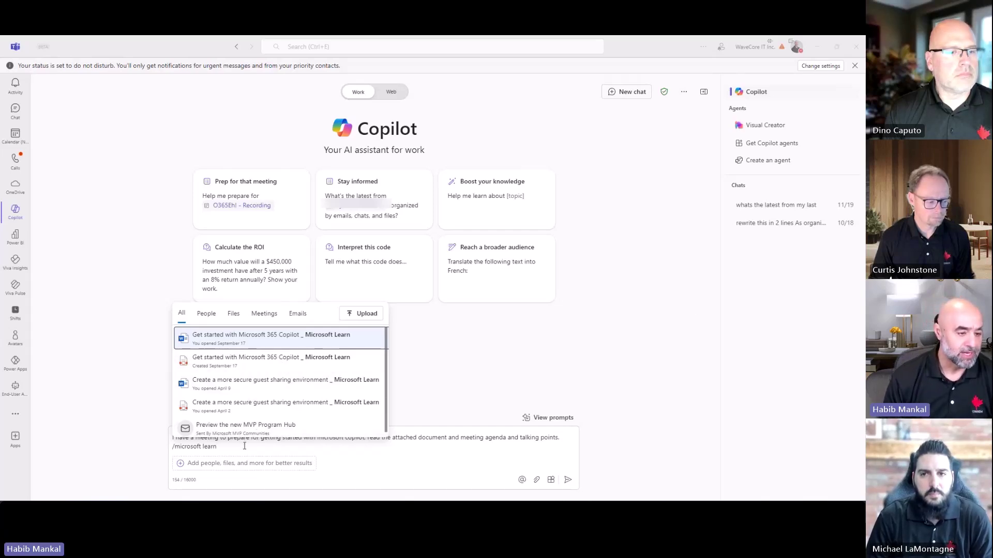
Insert 'generate a' before 'meeting' in the Copilot chat prompt
click(224, 440)
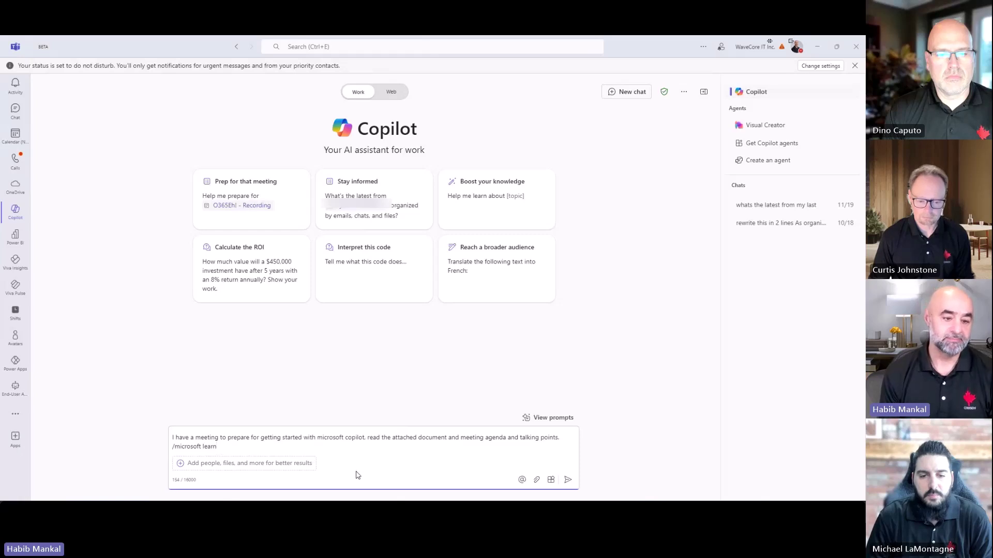
click(459, 438)
text(gen)
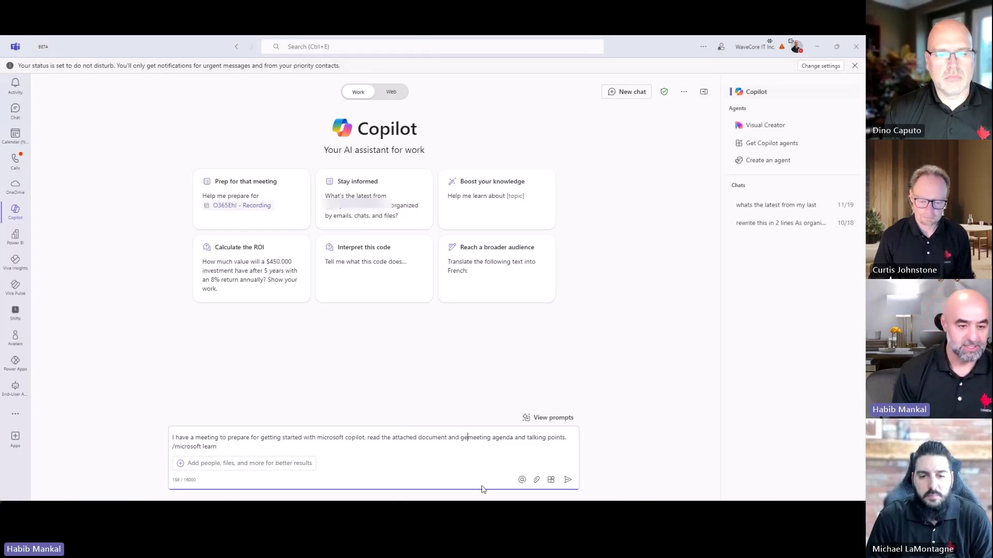
text(erate a)
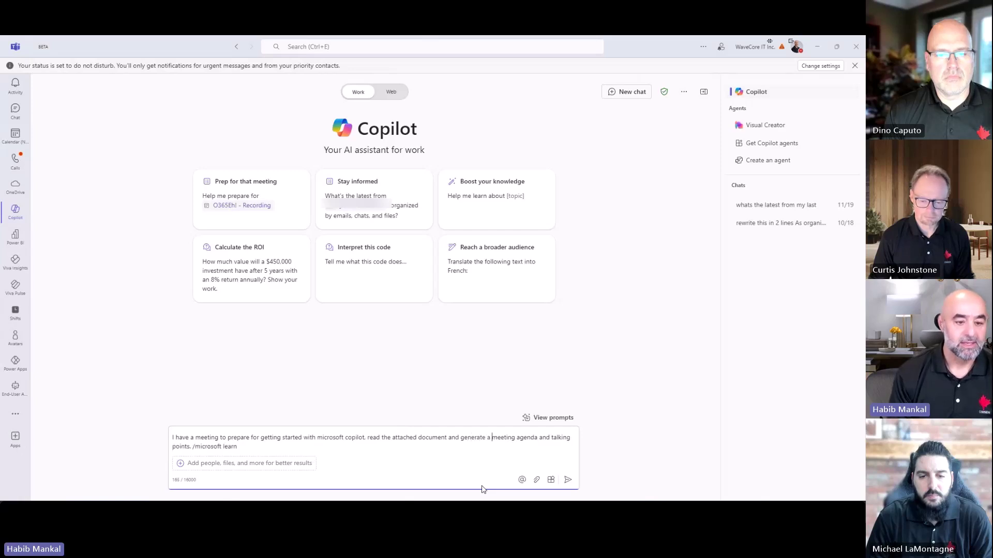
Re-attach the Get started with Microsoft 365 Copilot document via /microsoft learn and send the prompt
click(255, 449)
key(BackSpace)
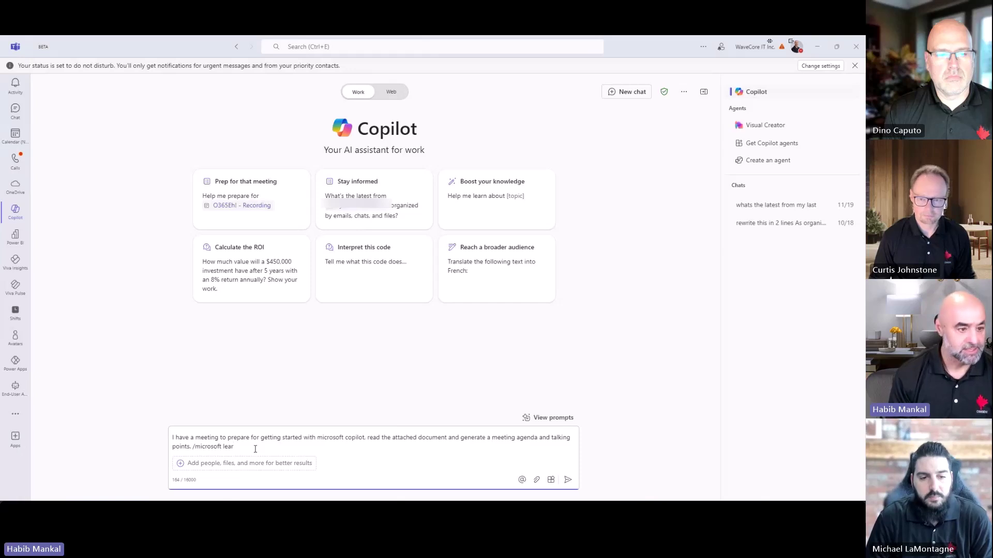
key(BackSpace)
key(BackSpace)
key(BackSpace)
key(BackSpace)
key(BackSpace)
key(BackSpace)
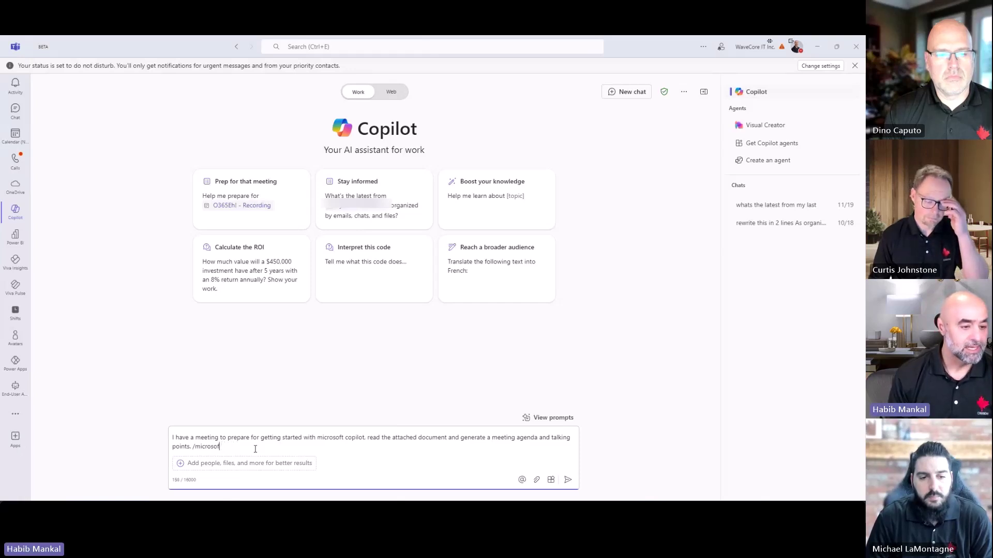
key(BackSpace)
key(BackSpace)
key(BackSpace)
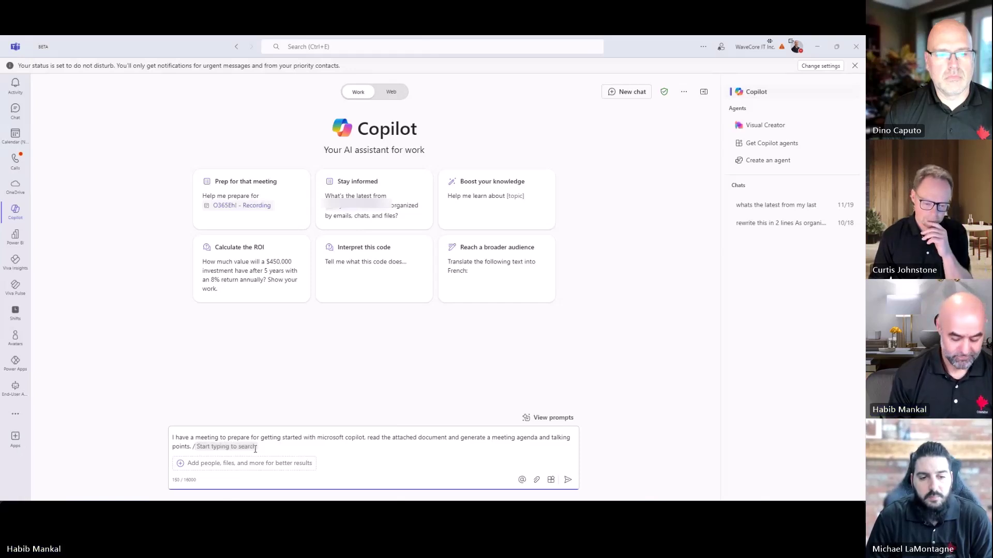
text(microsoft learn)
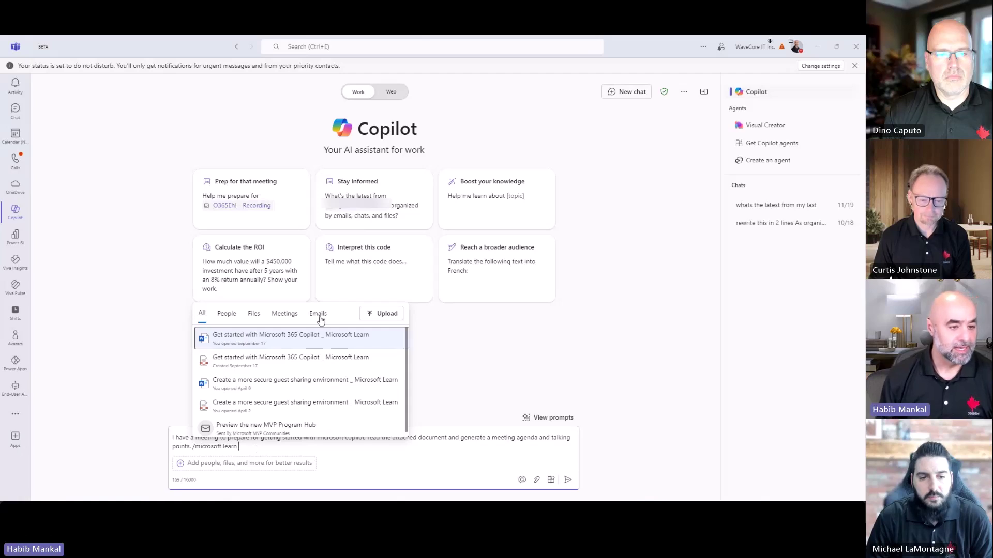
click(305, 335)
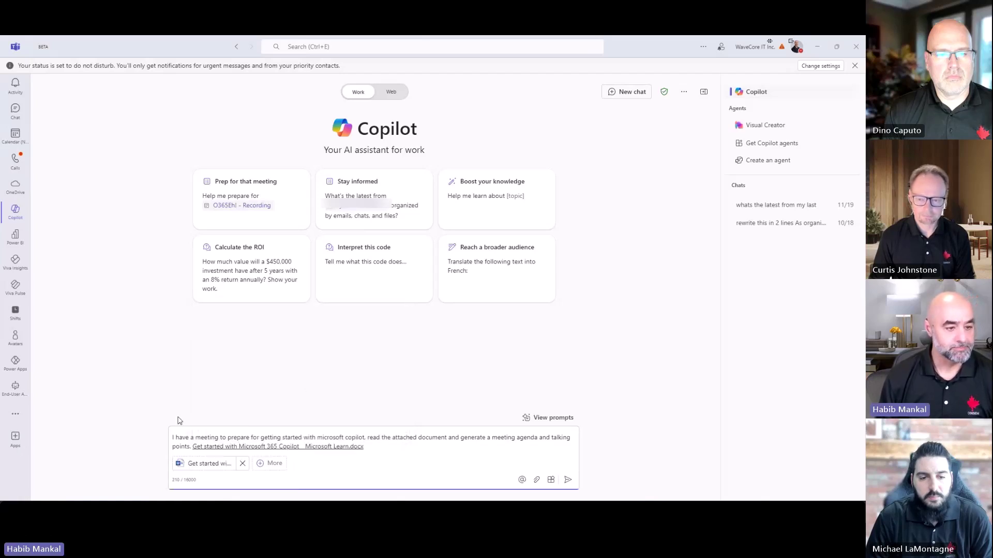
click(568, 481)
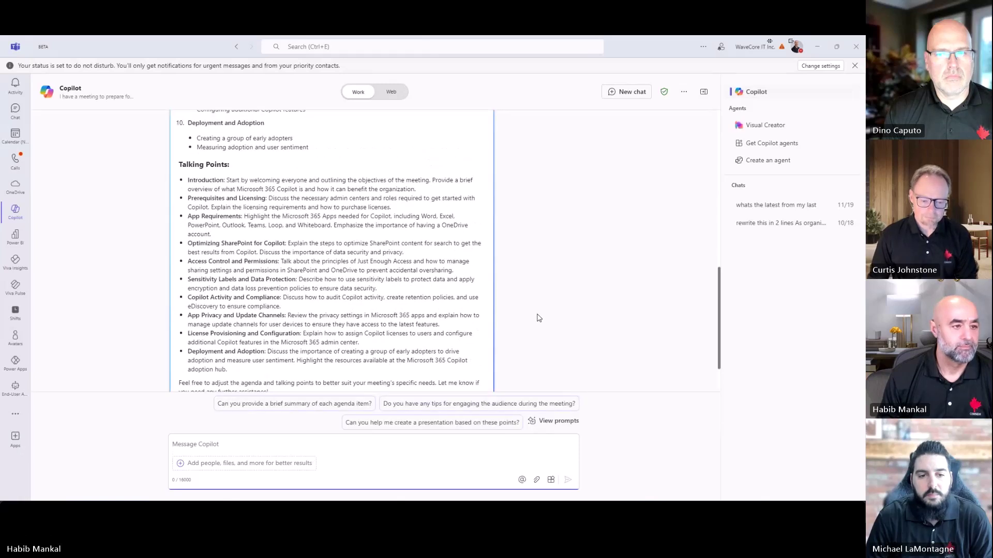
Scroll through Copilot's ten-item agenda reply to its end and copy the full response
scroll(537, 318, up, 8)
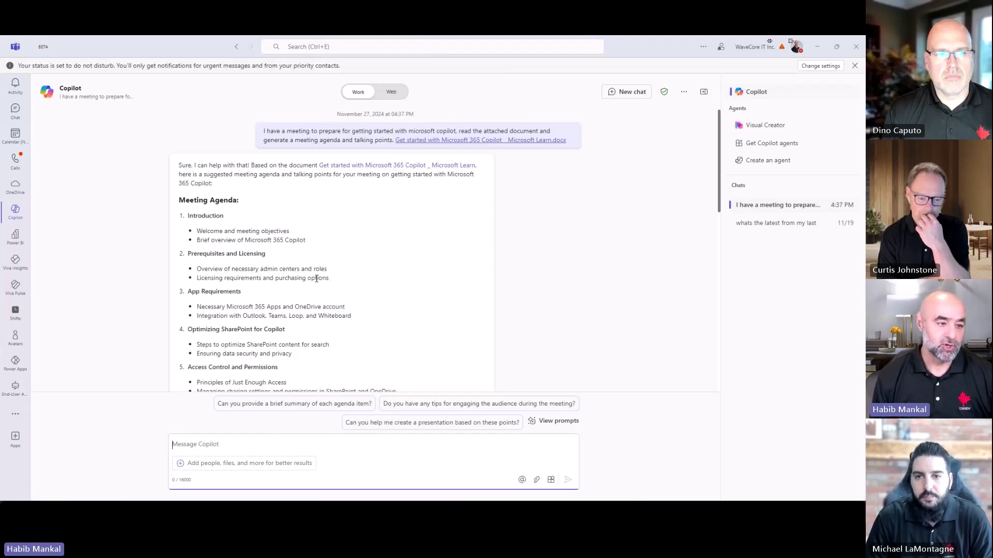
scroll(317, 280, down, 2)
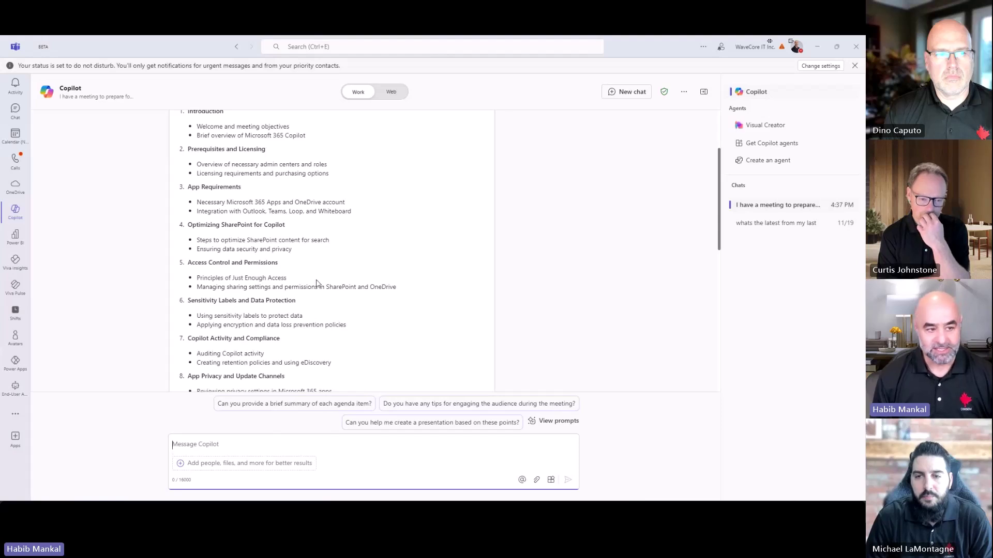
scroll(318, 284, down, 4)
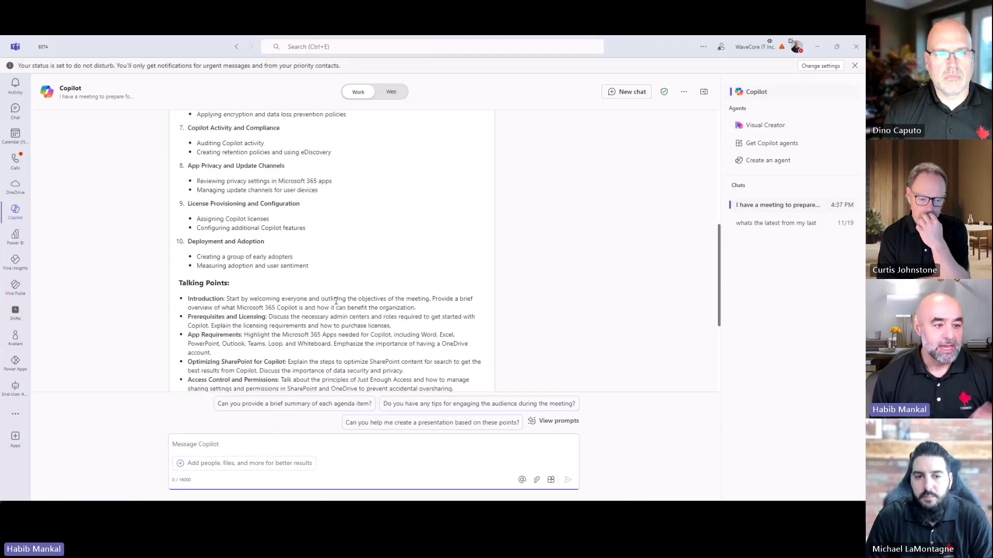
scroll(336, 301, down, 2)
scroll(340, 312, down, 2)
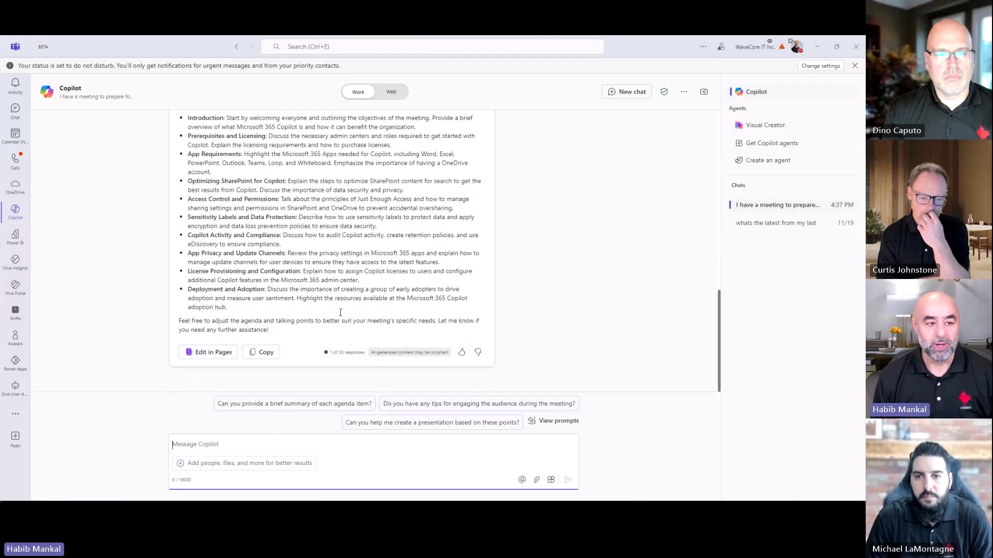
click(267, 353)
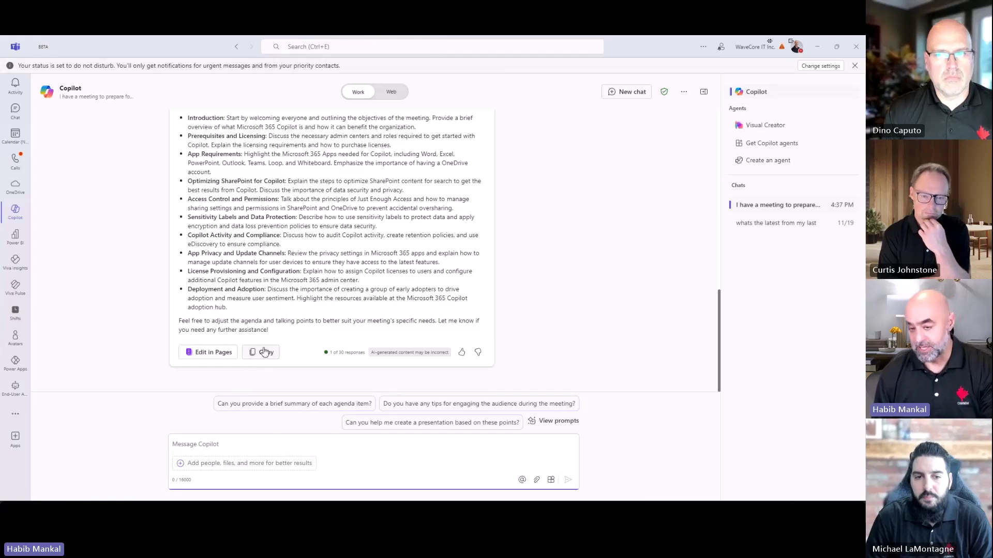
Open the agenda response as an editable Copilot page and scroll through its sections
click(202, 353)
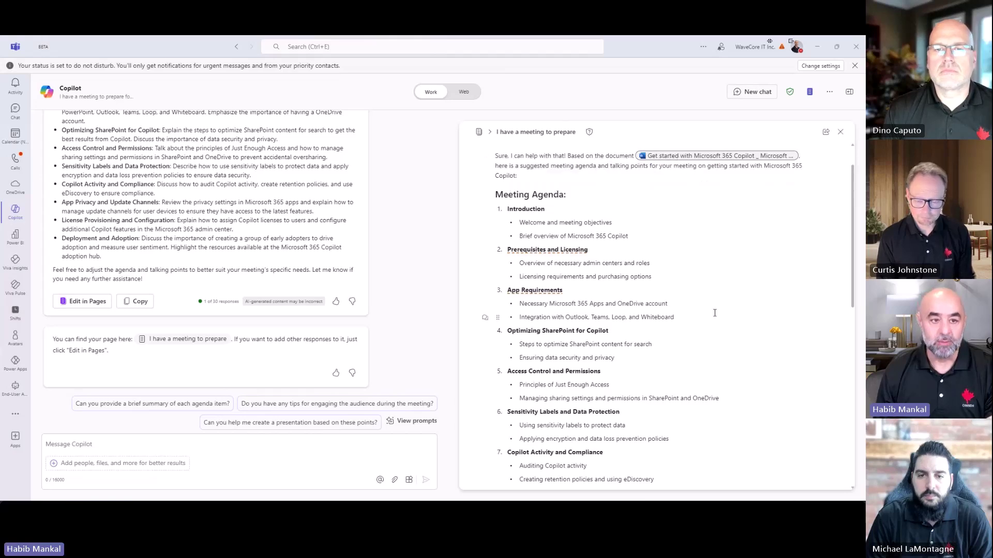
scroll(609, 247, down, 8)
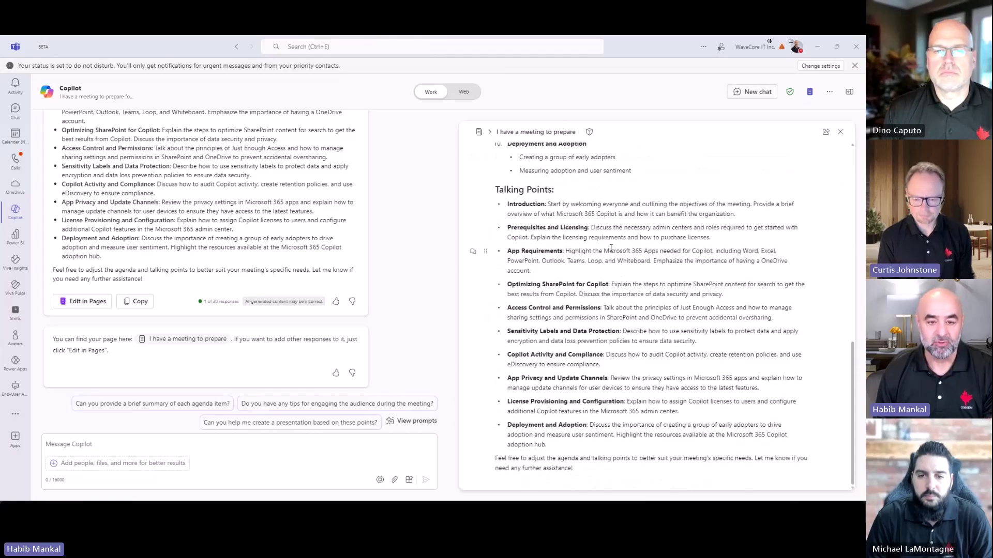
scroll(610, 247, up, 10)
scroll(653, 270, down, 3)
scroll(653, 270, down, 7)
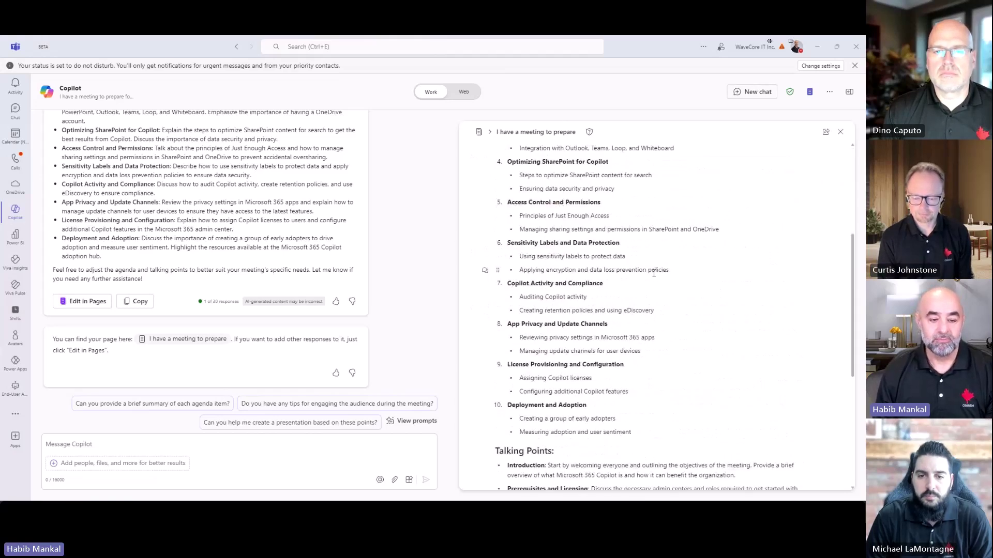
scroll(566, 329, up, 5)
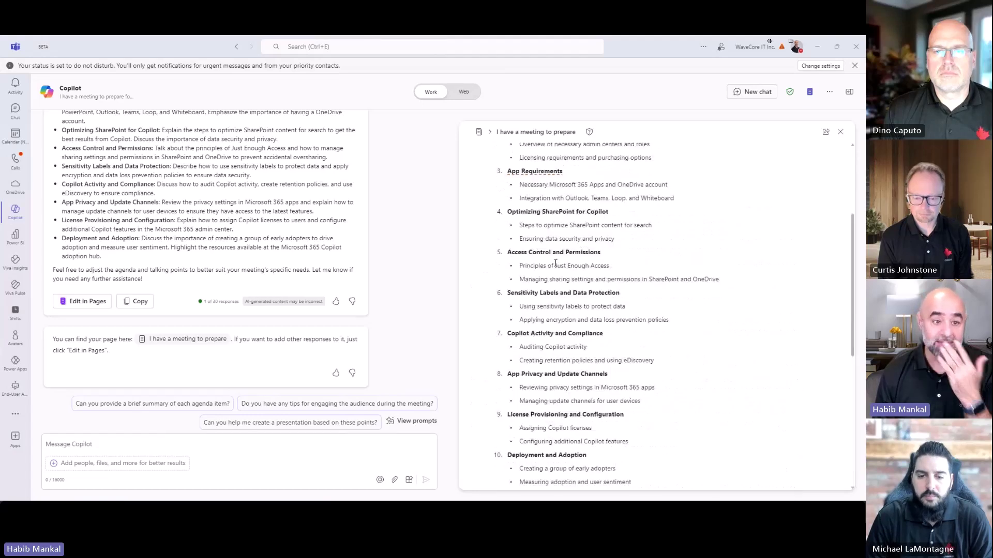
Bring up the slash insert menu after 'Access Control and Permissions' and browse its blocks
click(627, 261)
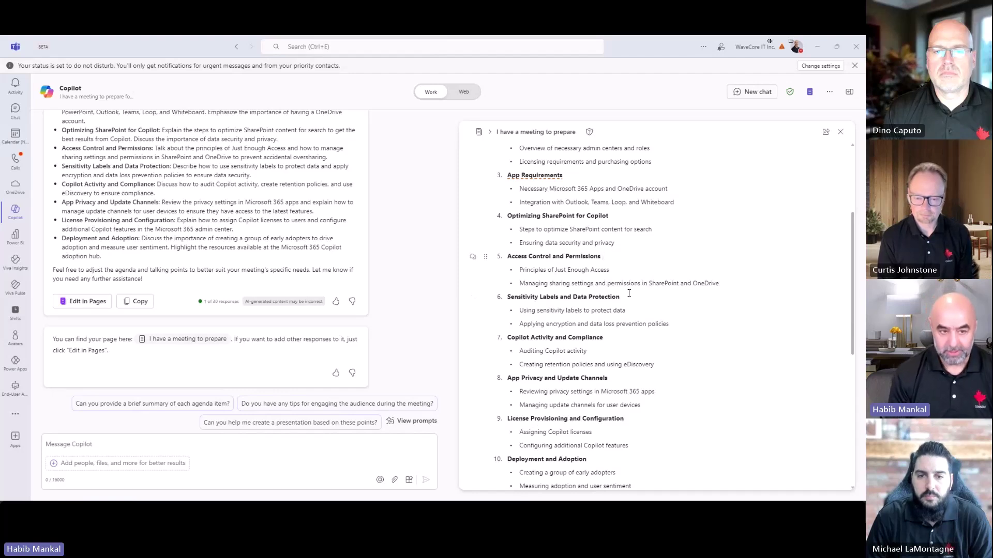
text(/)
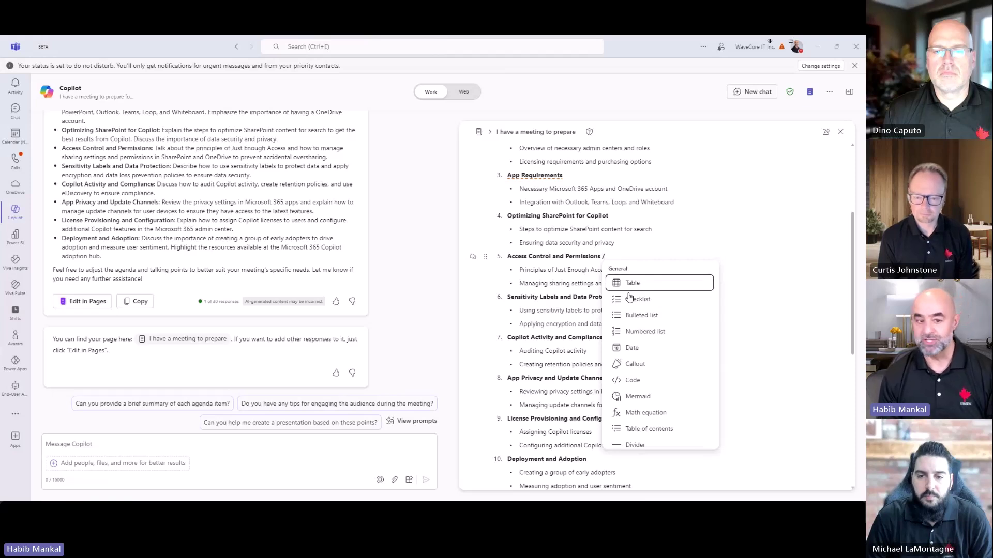
scroll(641, 326, down, 3)
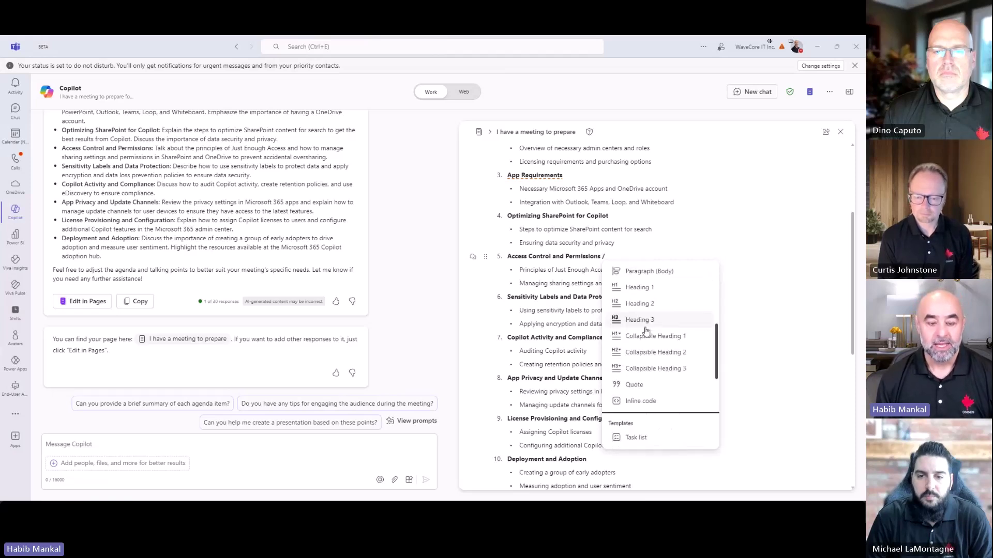
scroll(646, 331, down, 2)
scroll(646, 331, up, 2)
scroll(647, 336, down, 4)
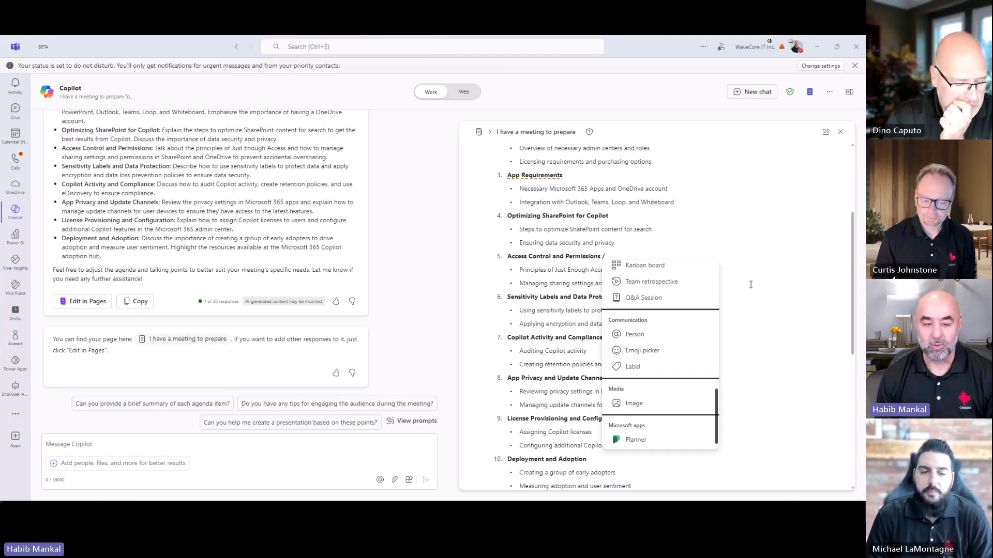
Copy a Page link to the agenda page that lets people in the organization edit it
click(825, 132)
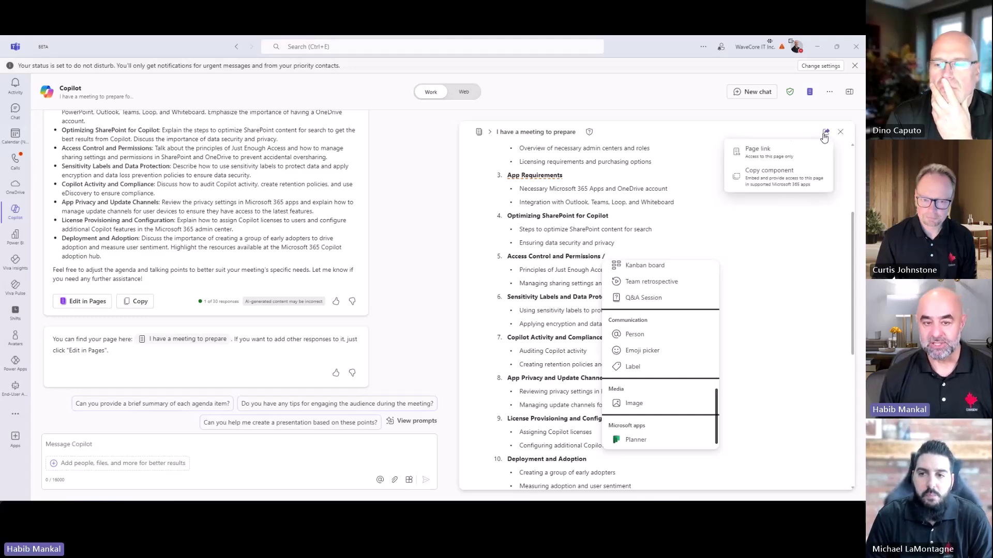
click(772, 158)
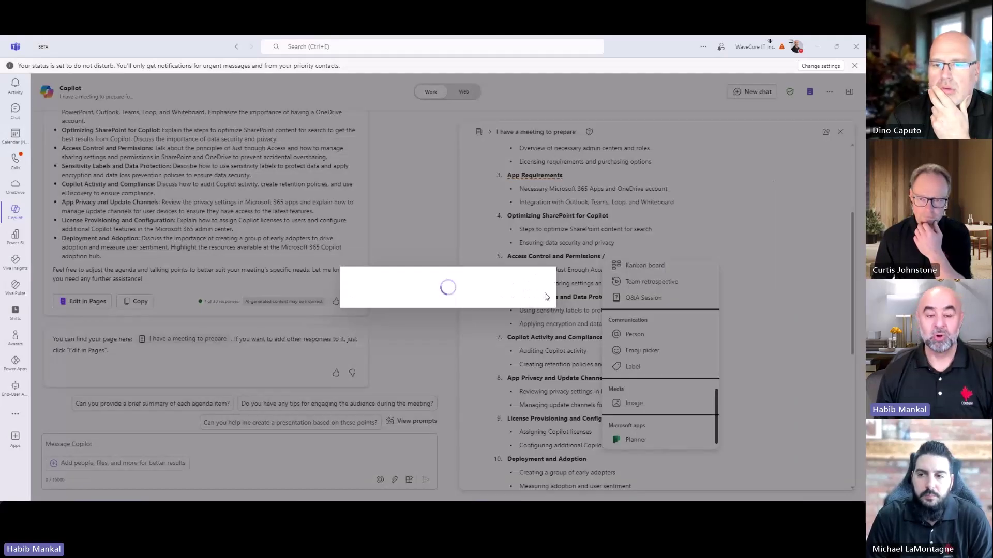
click(531, 288)
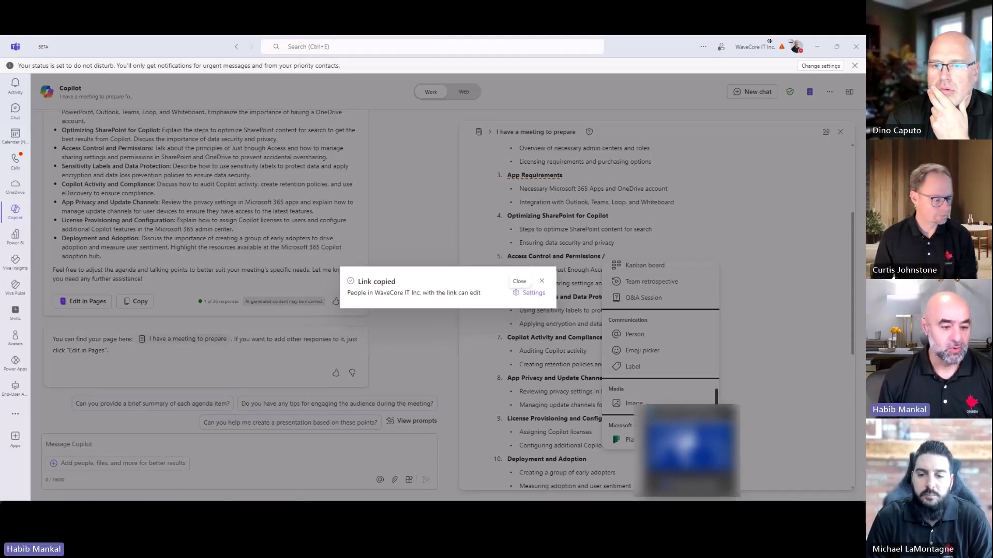
mouse_move(452, 501)
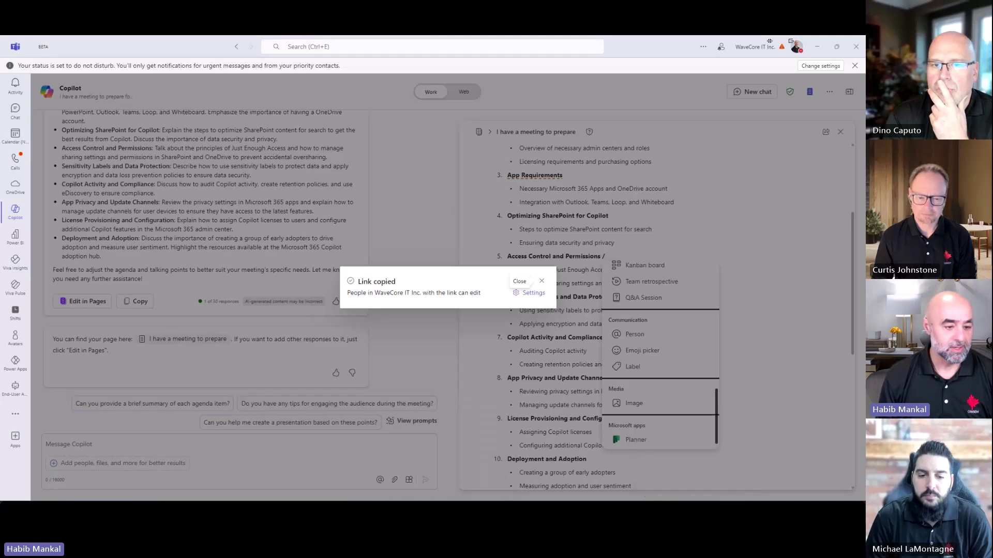
mouse_move(333, 501)
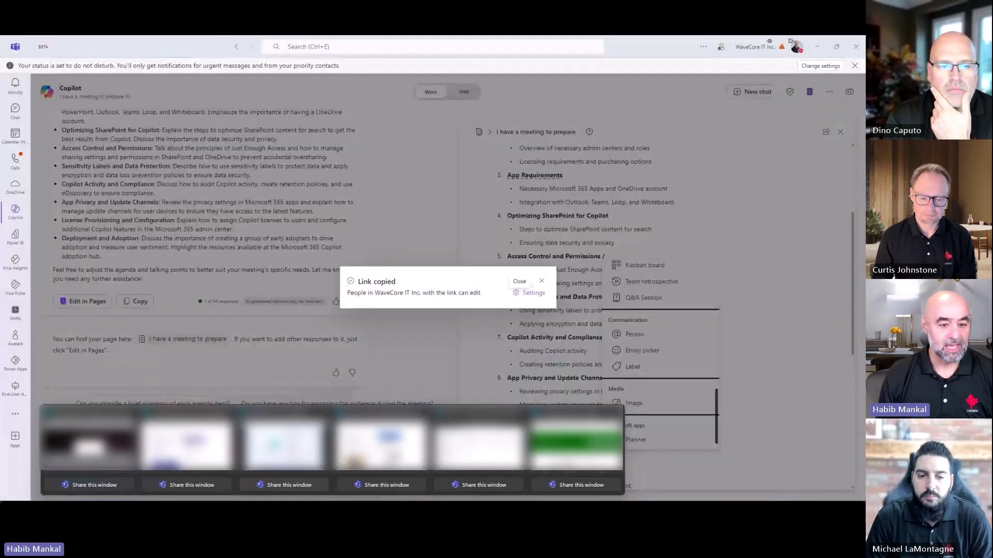
Create a new untitled Copilot page and paste in the 'I have a meeting to prepare' page card
click(577, 444)
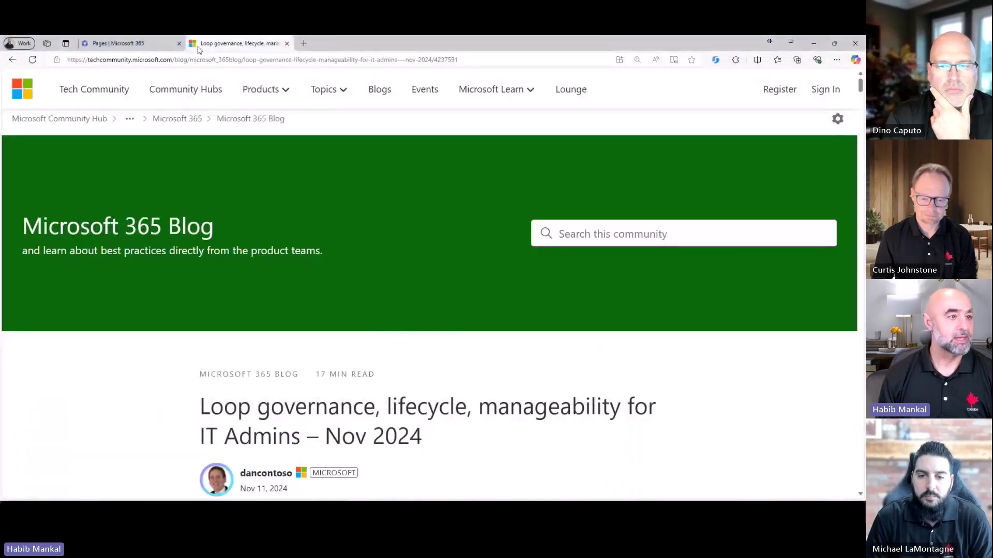
click(131, 44)
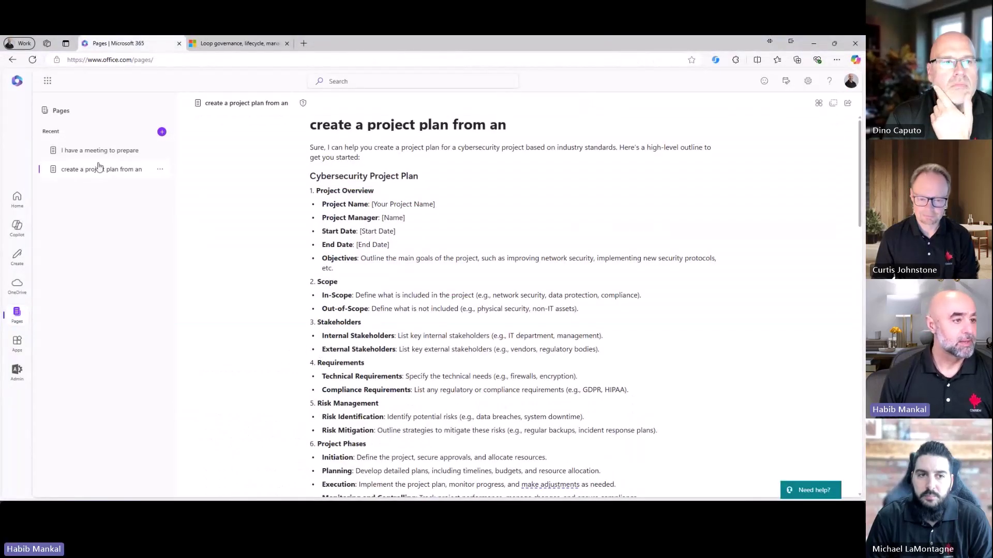
click(162, 132)
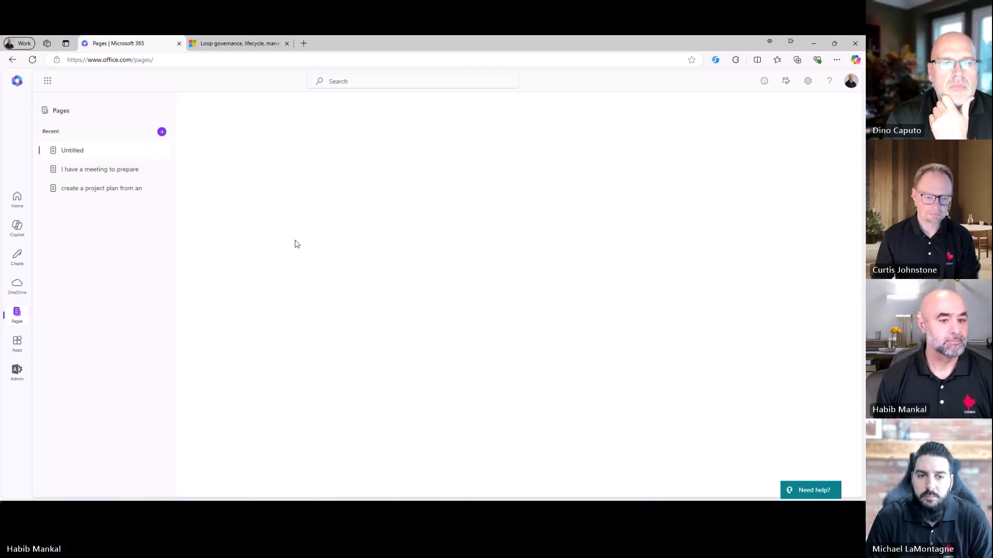
click(377, 293)
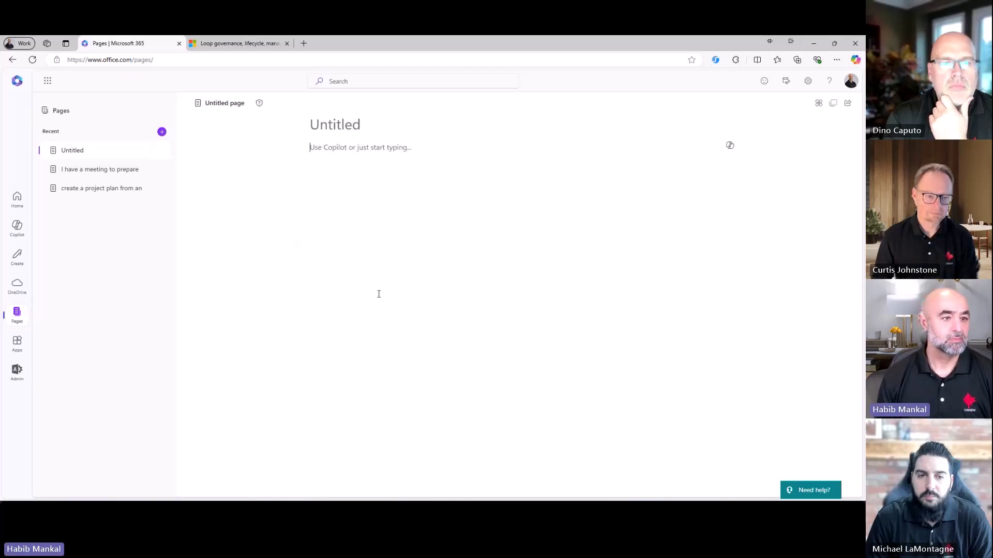
key(ctrl+v)
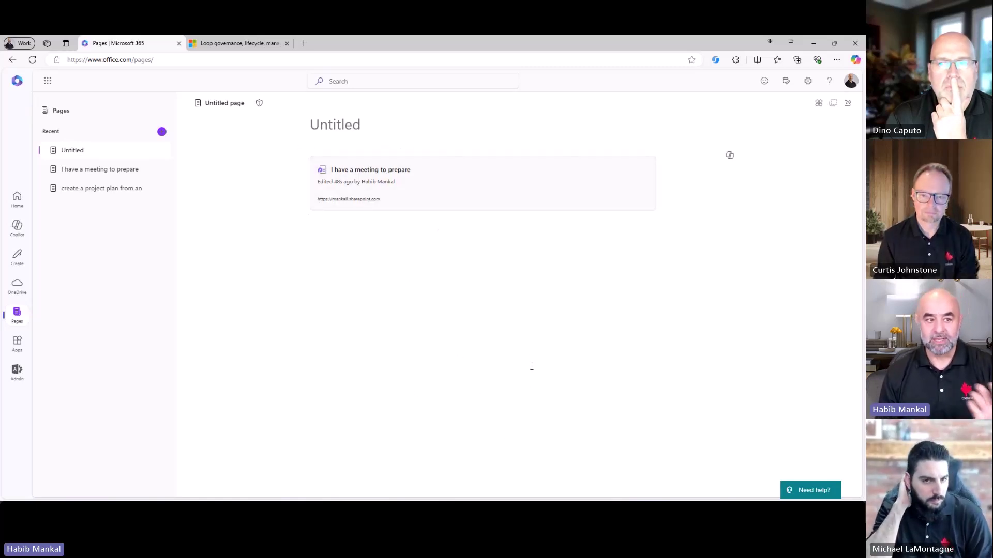
Launch Word from the Microsoft 365 app launcher
click(503, 314)
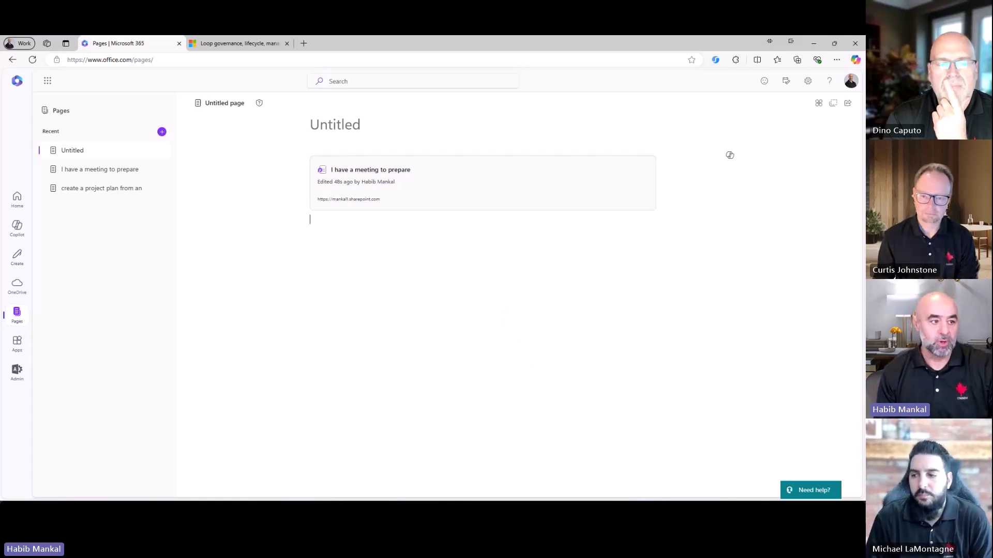
click(45, 83)
click(157, 144)
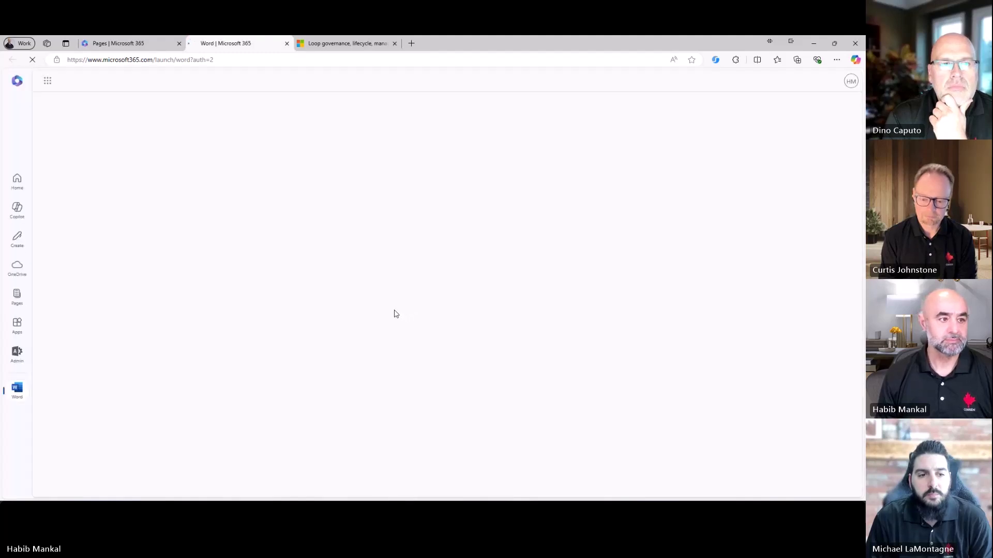
Start a blank Word document with the meeting page link pasted twice on separate lines, then return to Pages
click(130, 167)
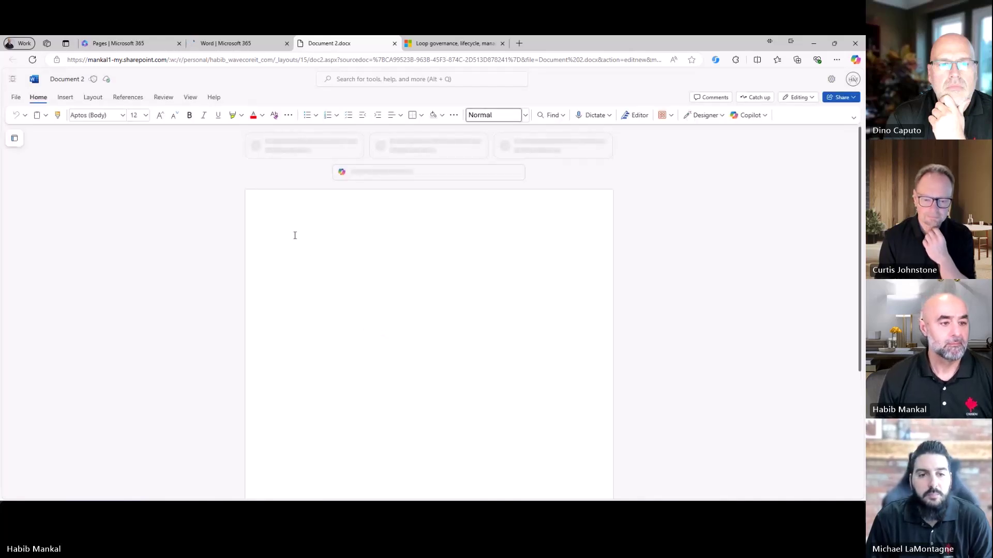
key(ctrl+v)
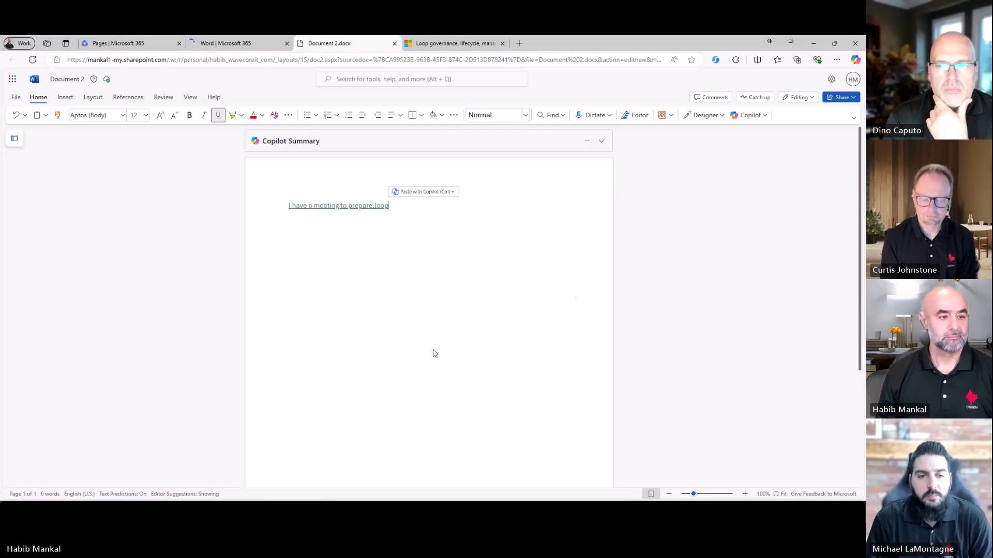
scroll(435, 356, down, 5)
scroll(437, 357, up, 5)
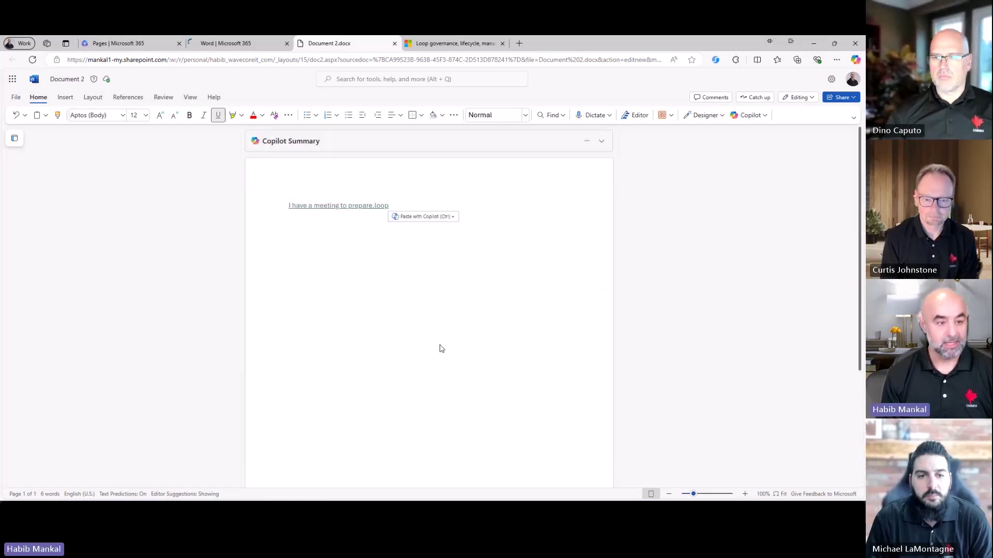
key(Return)
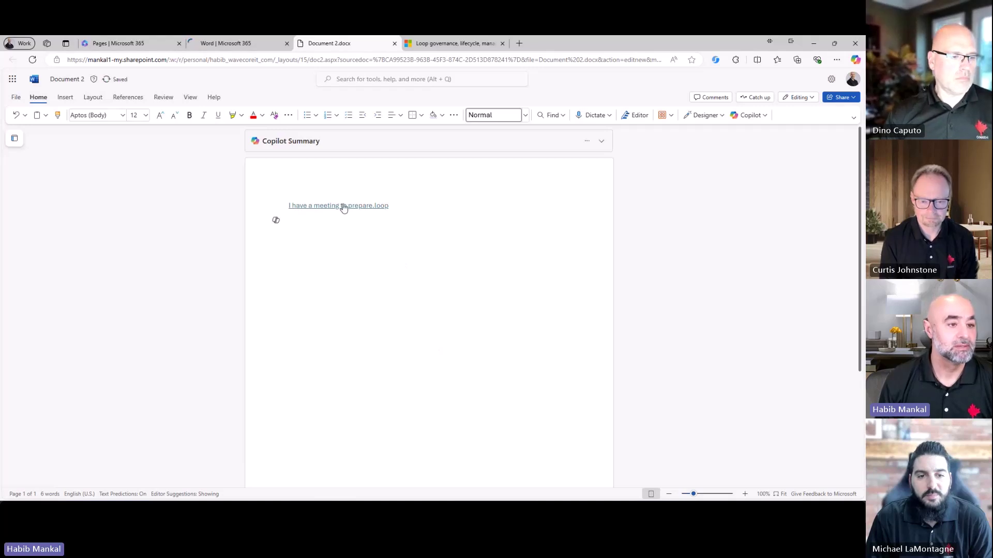
key(ctrl+v)
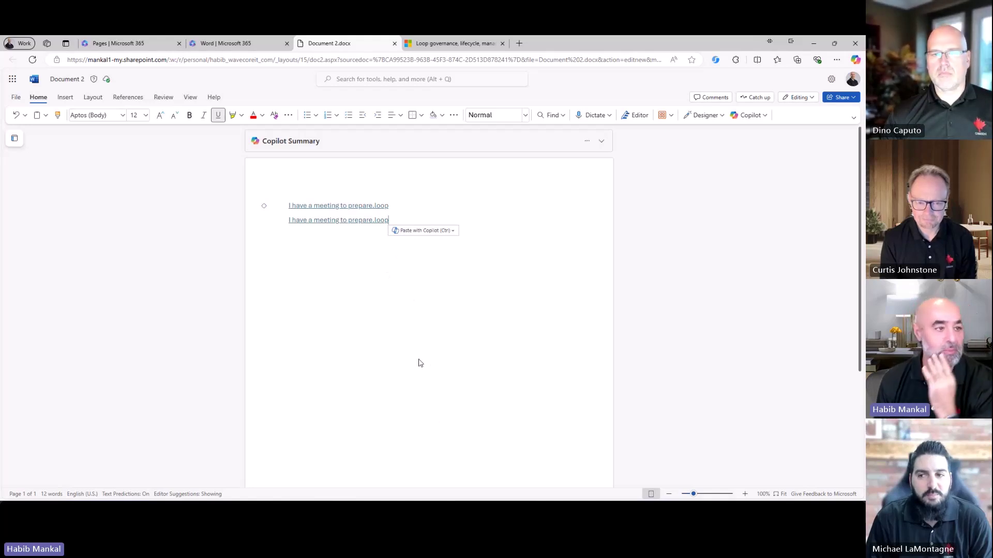
click(237, 45)
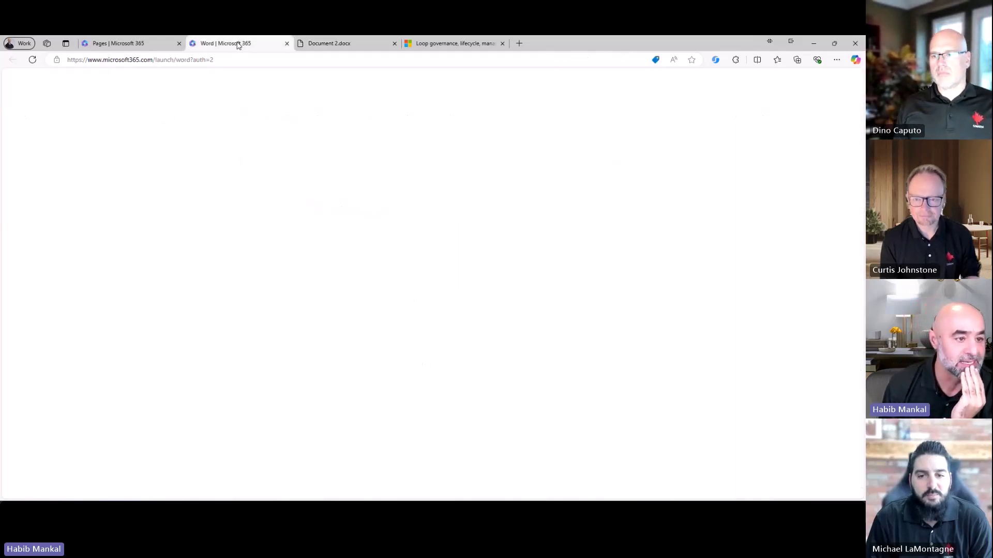
click(146, 46)
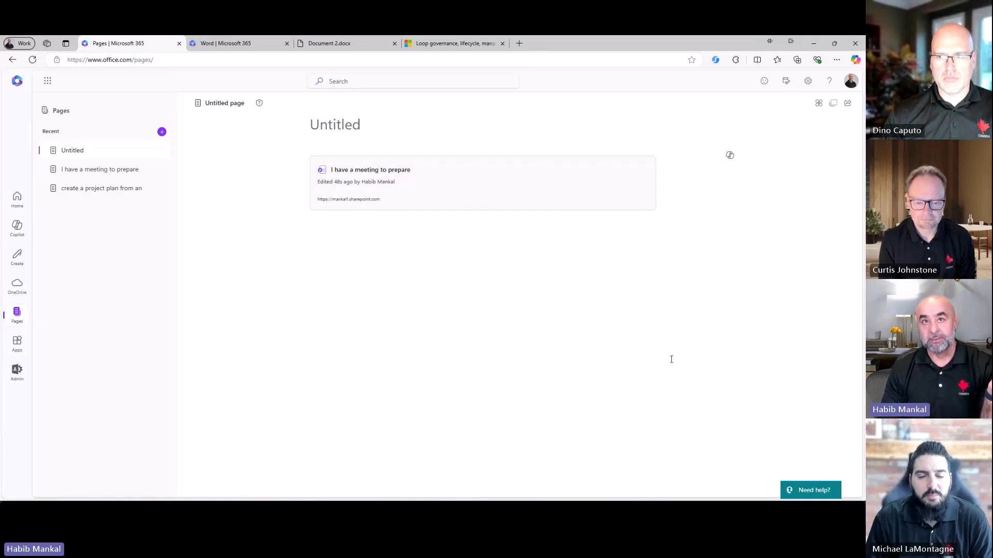
Close the Link copied notice and leftover insert list, minimizing Edge and Teams to reveal Loop
click(811, 44)
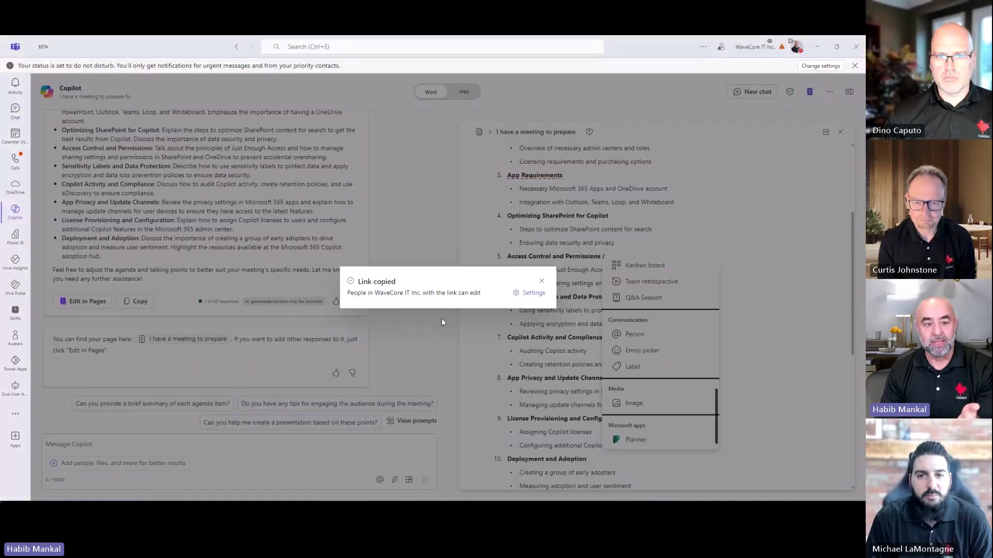
click(543, 280)
click(776, 339)
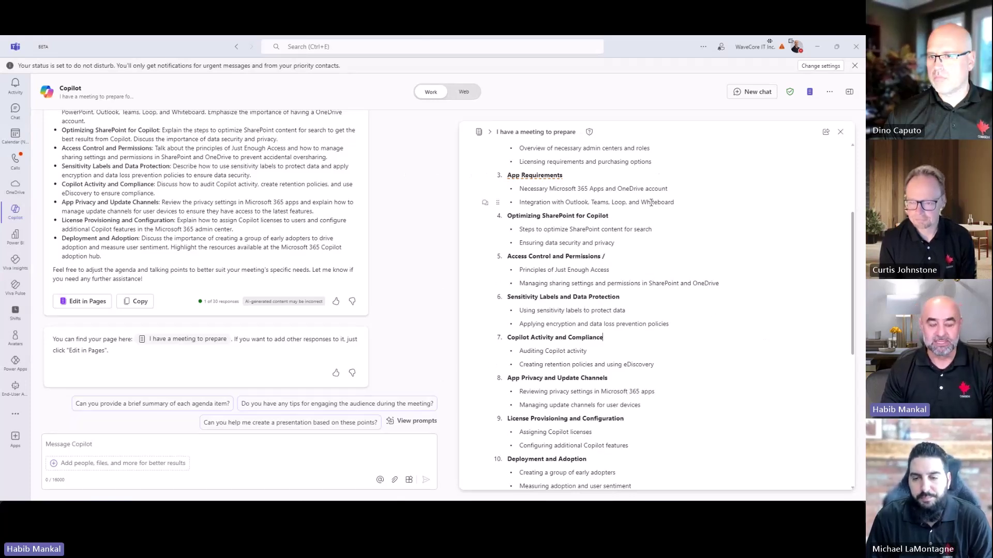
click(818, 48)
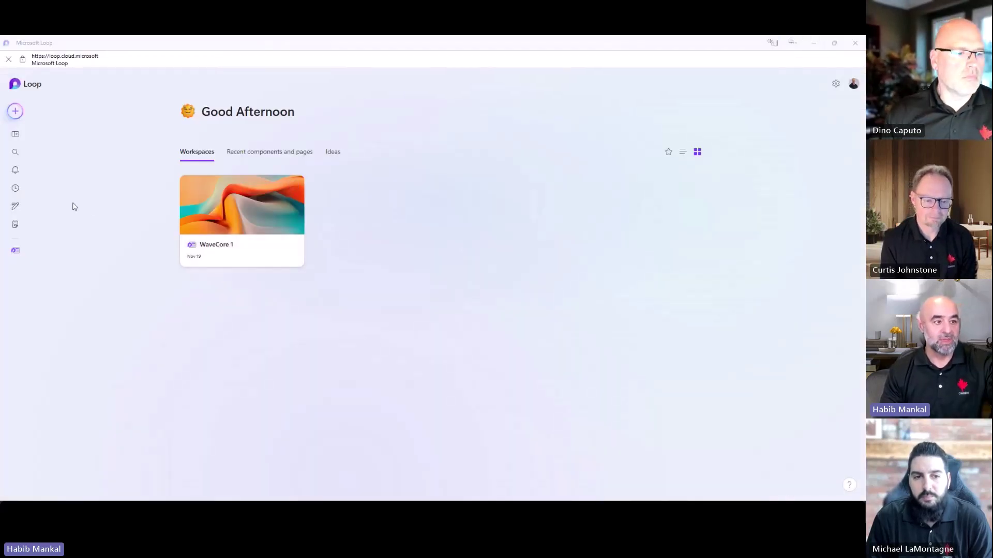
Show Loop's Recent list of pages and components
click(16, 188)
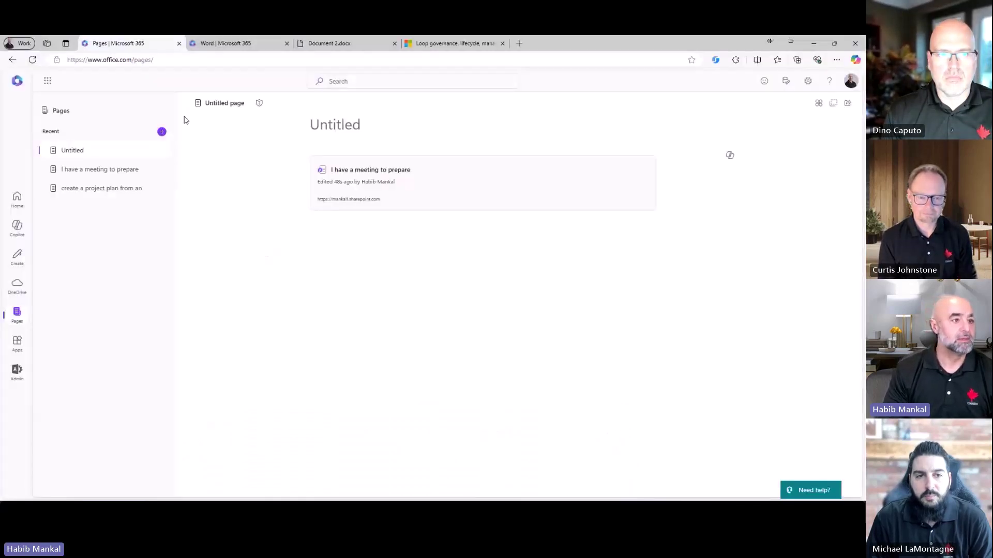
Open the 'I have a meeting to prepare' page and place the caret after its closing 'assistance!' sentence
click(224, 44)
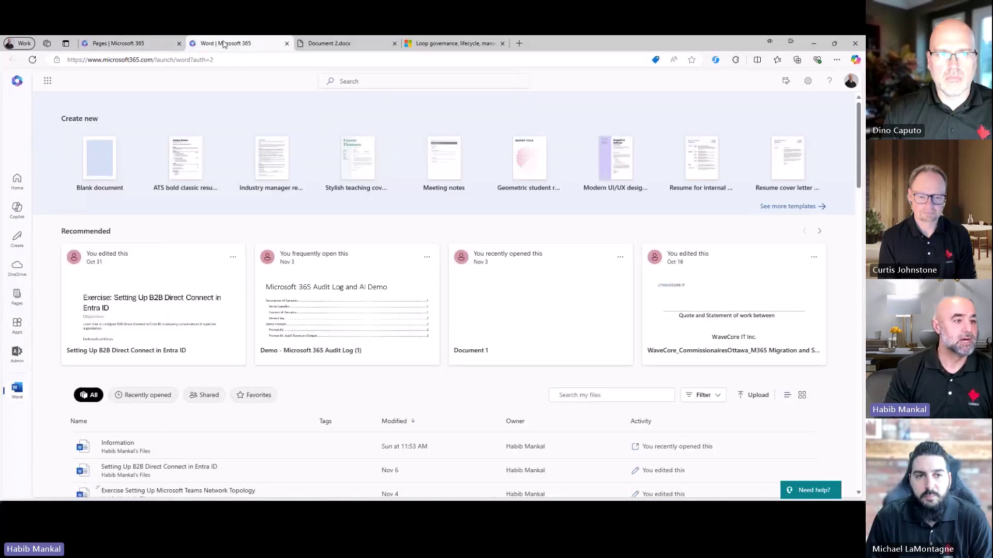
click(142, 44)
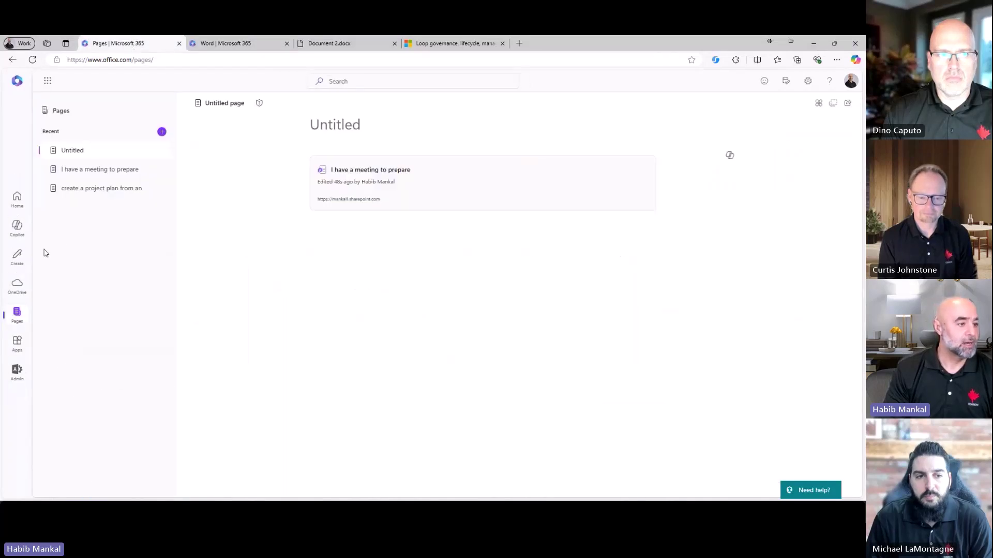
click(84, 169)
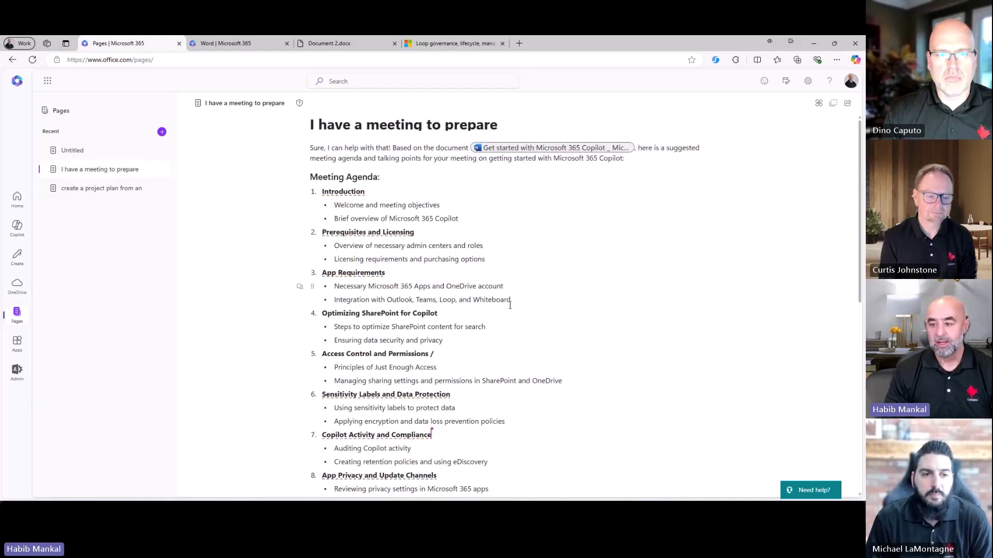
scroll(521, 361, down, 4)
scroll(523, 362, down, 4)
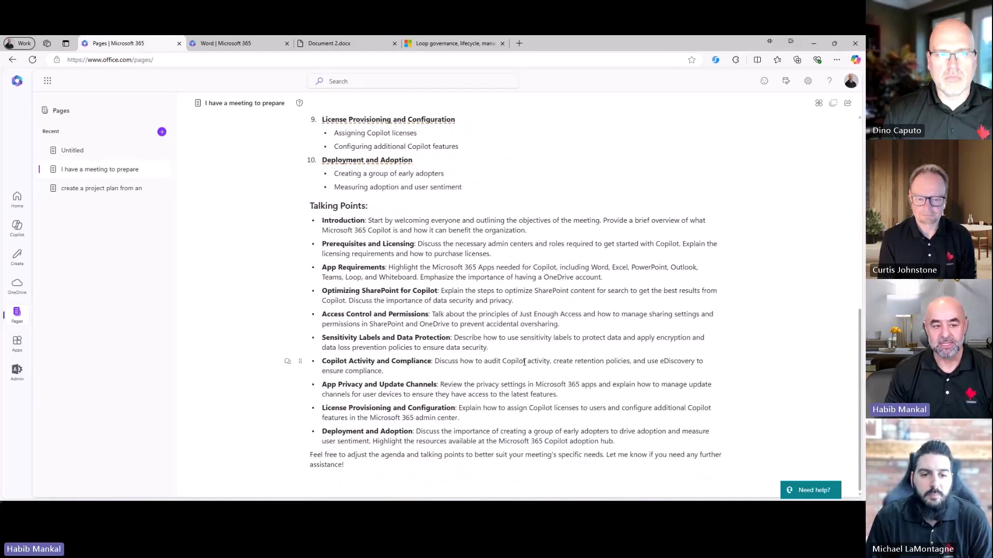
click(400, 463)
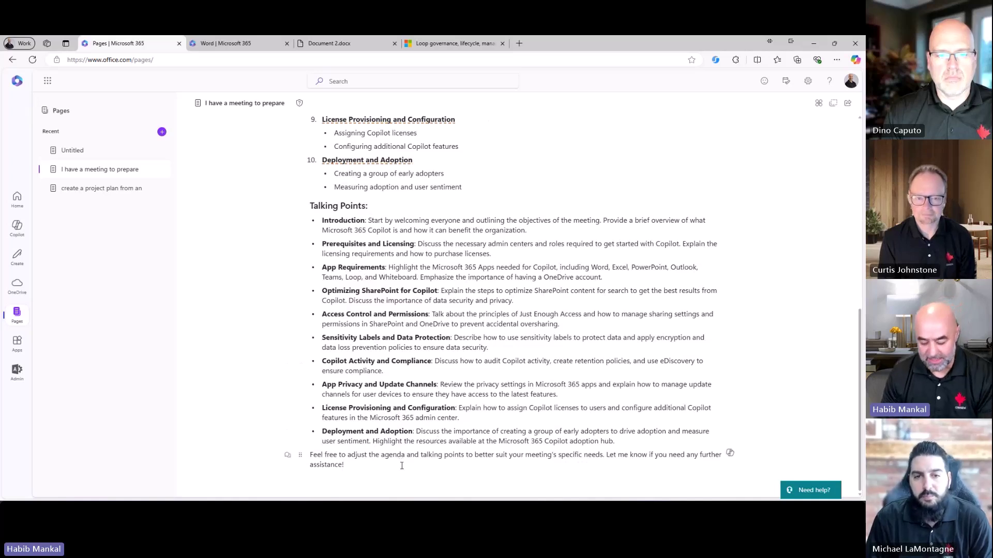
Add a line below the talking points and browse the slash menu's Copilot, General, Media and Text styles blocks
key(Return)
text(/)
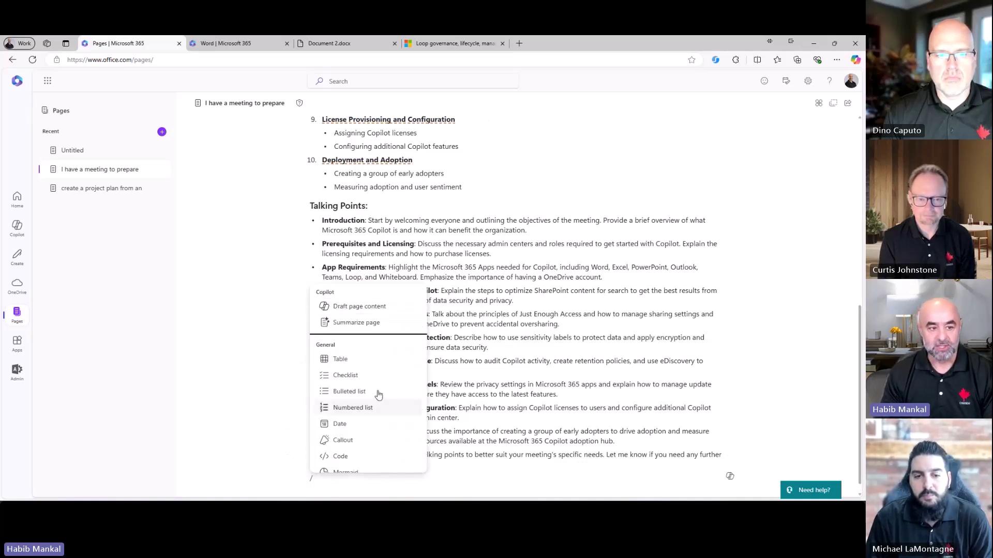
scroll(378, 394, down, 5)
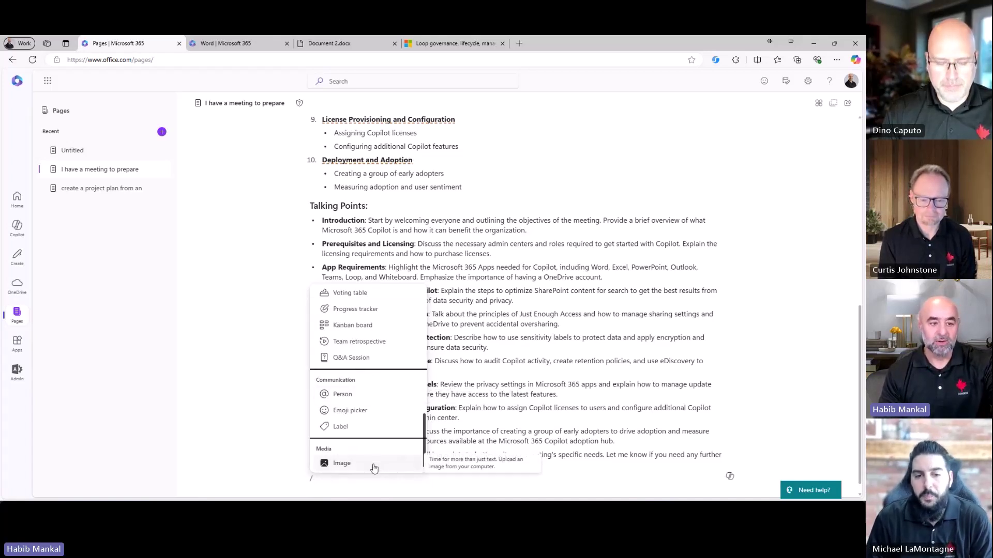
scroll(373, 465, up, 5)
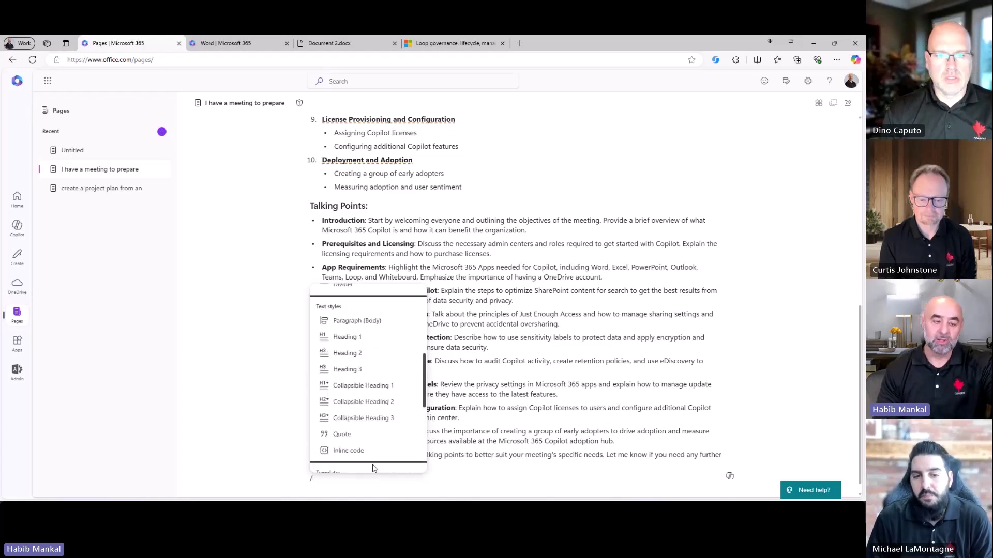
scroll(374, 468, up, 4)
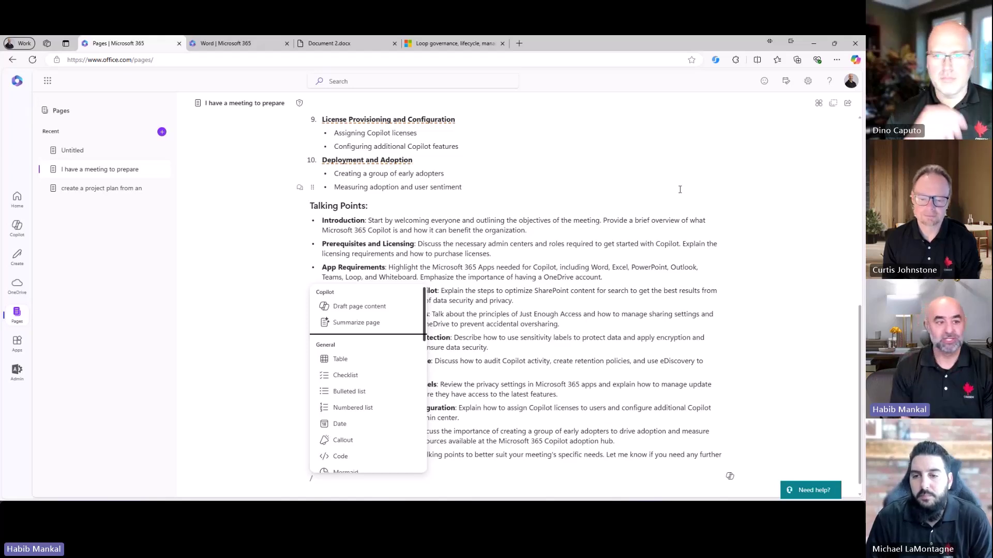
Open the More Page options menu for 'I have a meeting to prepare' in the Recent list
click(499, 267)
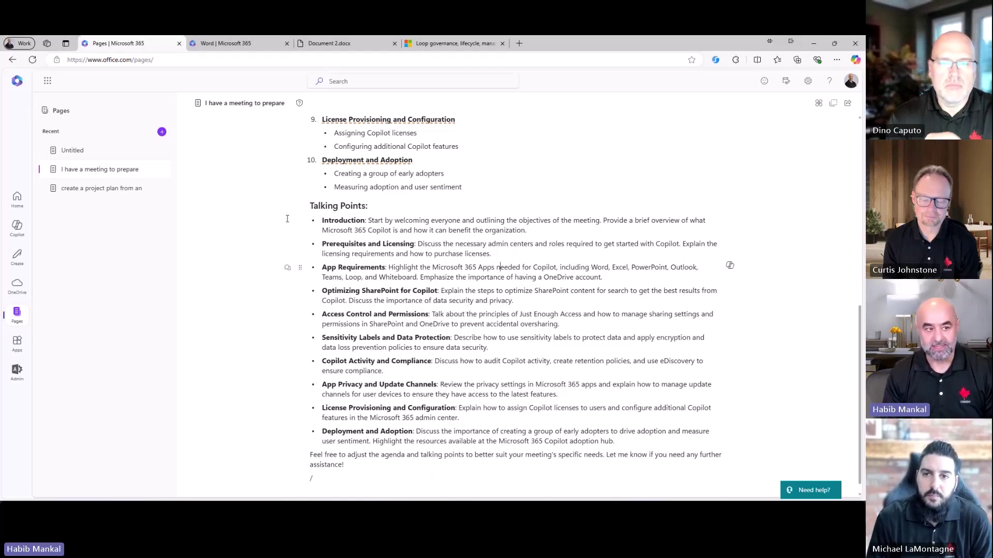
mouse_move(156, 175)
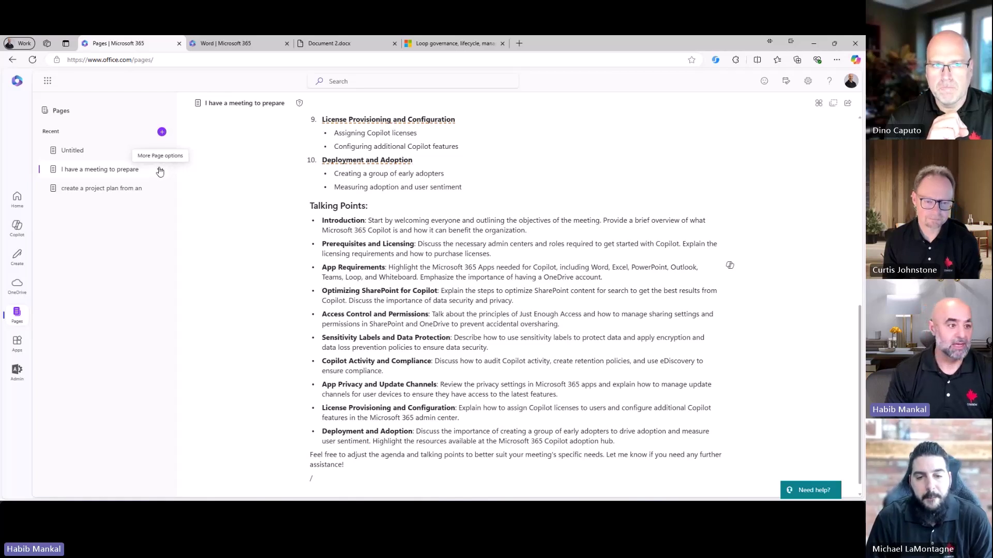
click(160, 170)
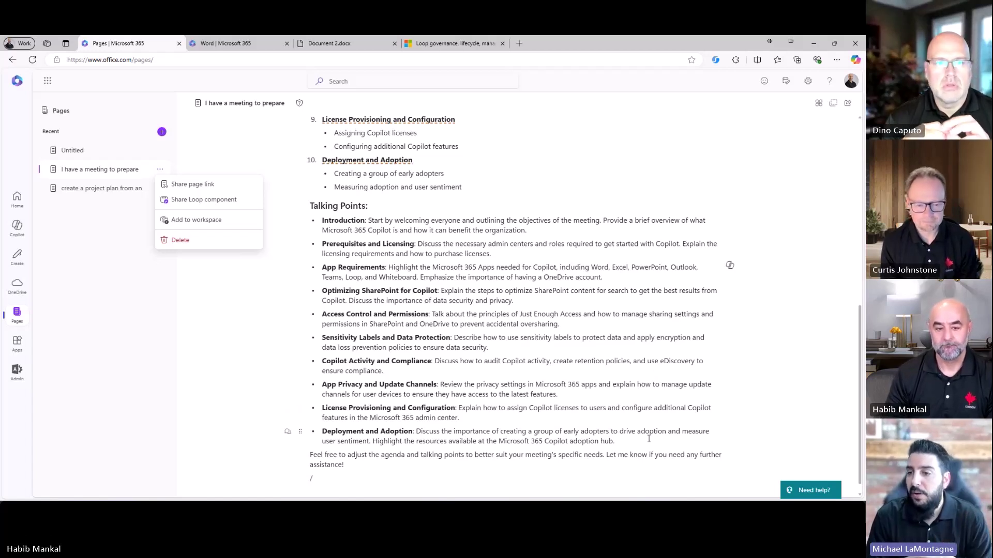
mouse_move(571, 555)
mouse_move(312, 556)
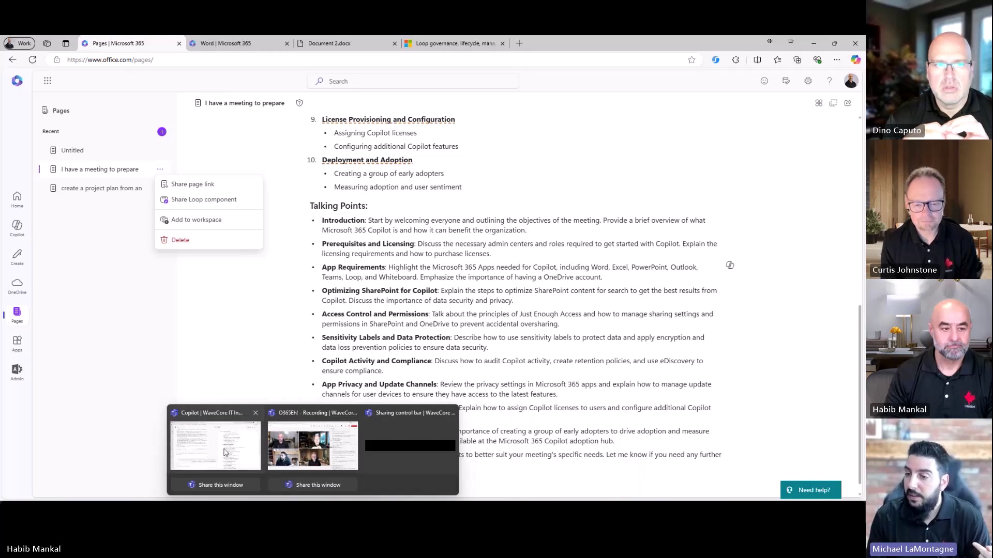
Show the Teams Copilot chat and scroll the agenda in the page pane beside the conversation
click(224, 449)
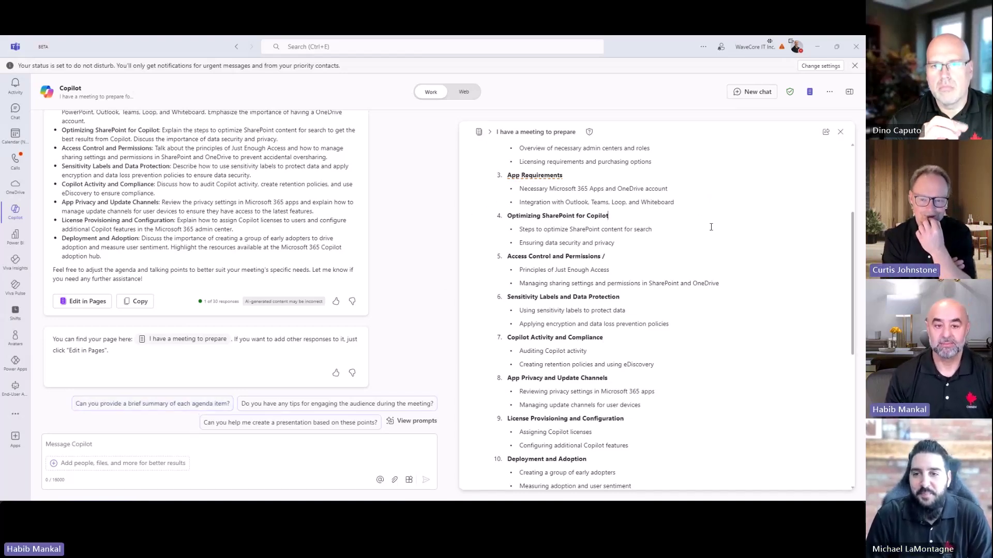
scroll(703, 251, down, 4)
scroll(702, 253, up, 6)
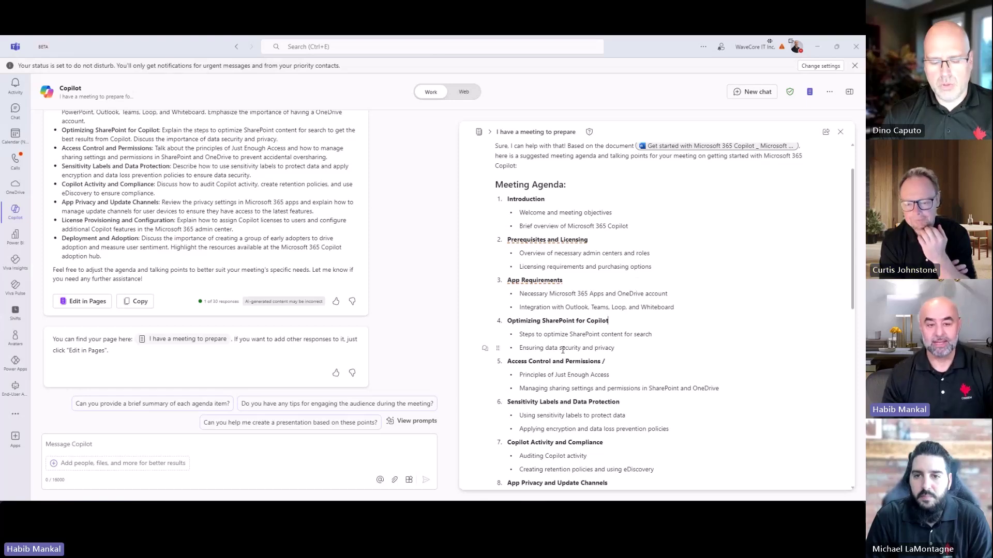
scroll(724, 310, down, 5)
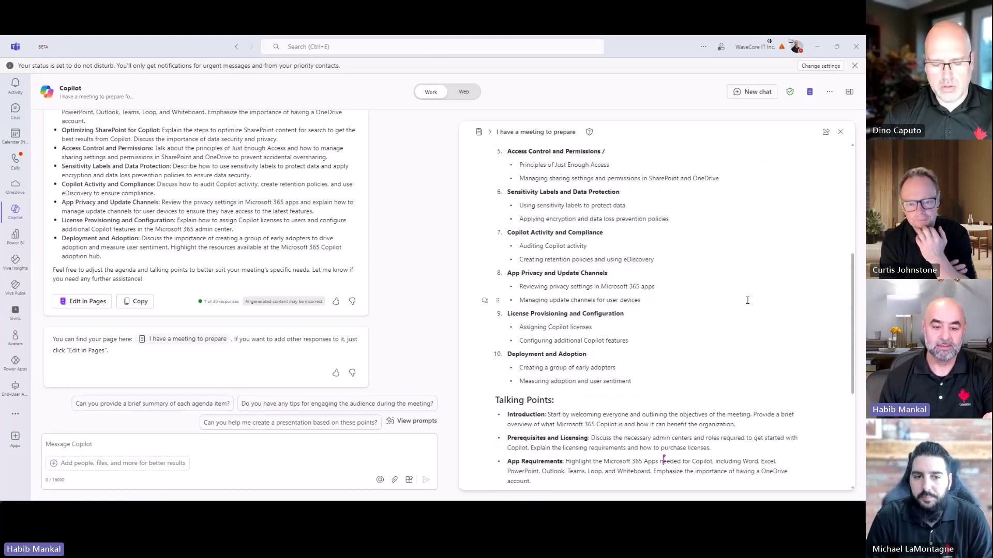
scroll(668, 322, up, 3)
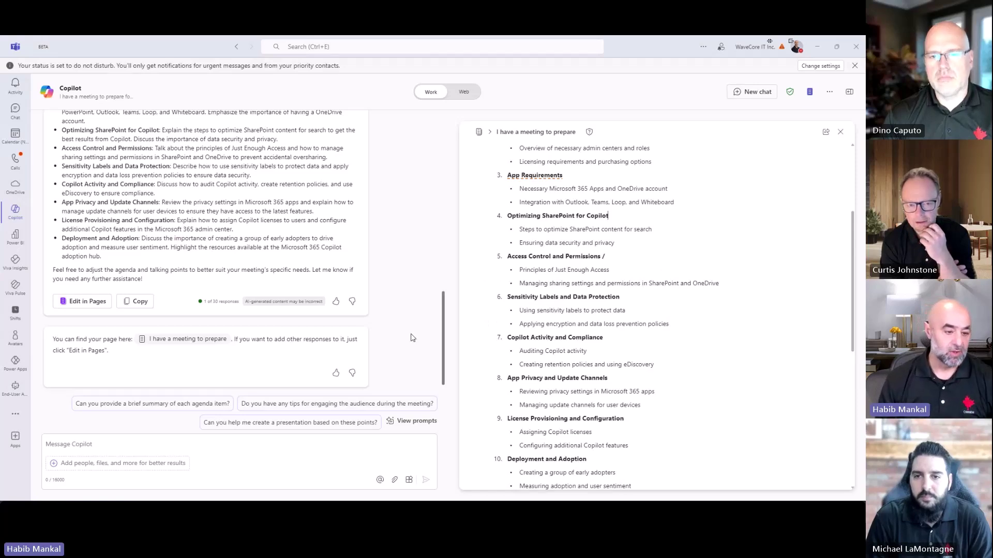
Return to the Pages browser window and dismiss Copilot's rewrite of the App Requirements point
key(alt+Tab)
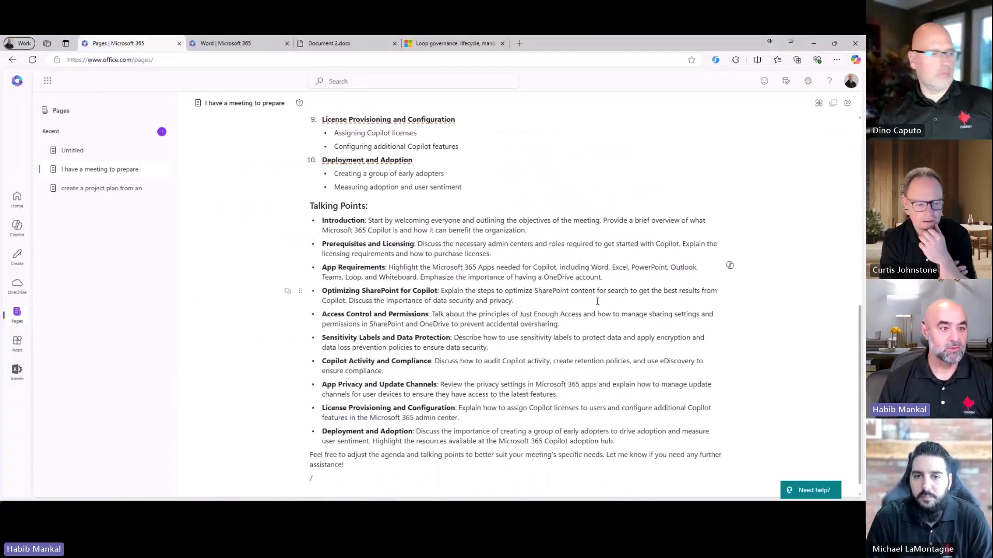
click(729, 267)
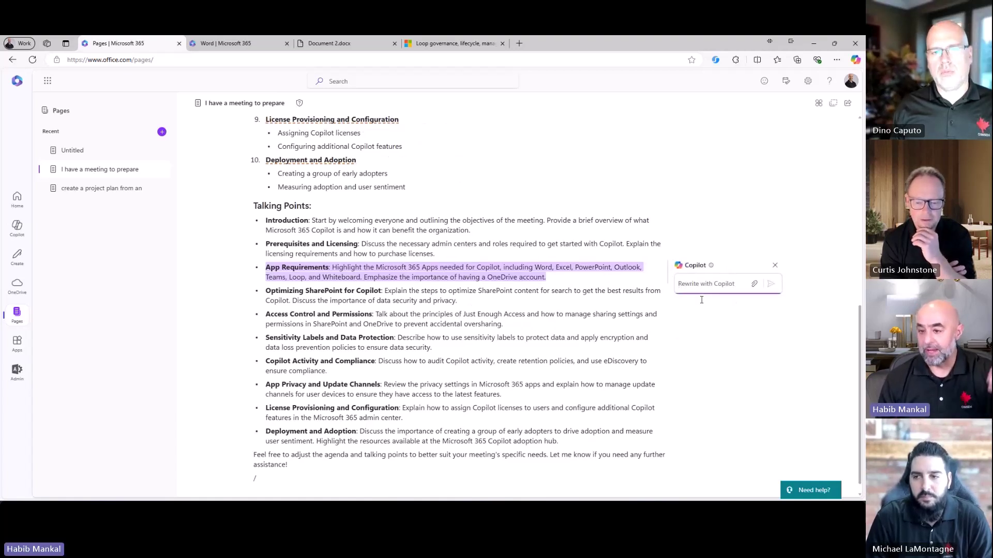
click(775, 267)
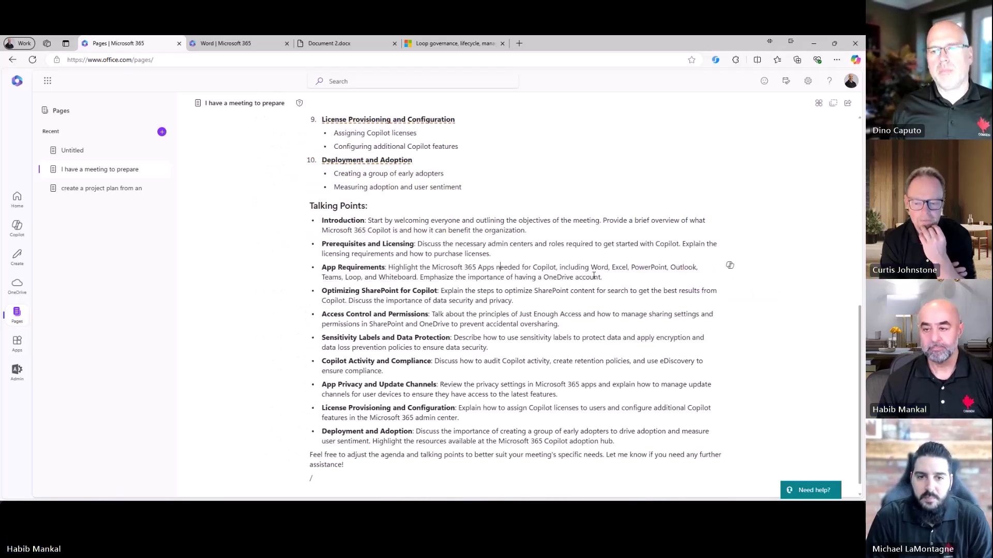
scroll(594, 276, up, 4)
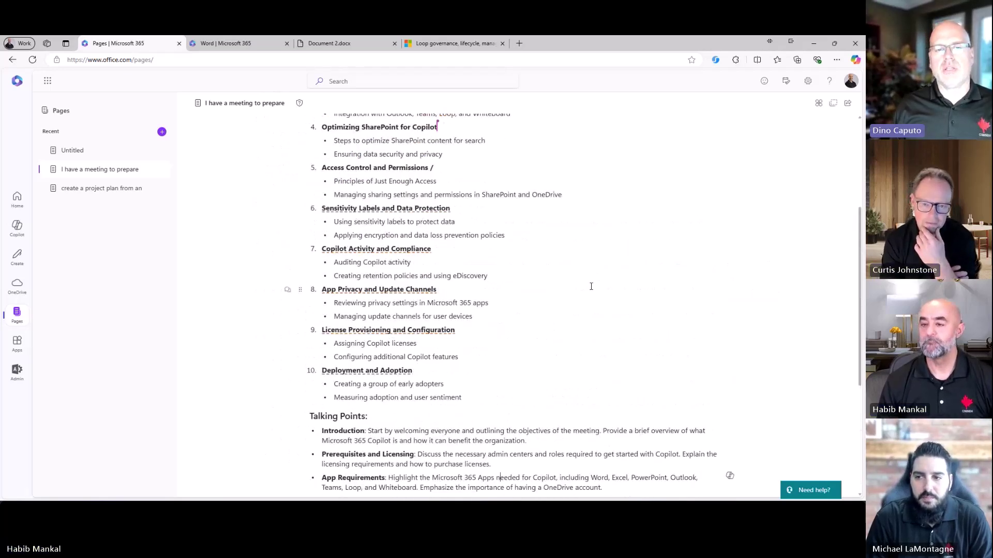
scroll(591, 286, up, 4)
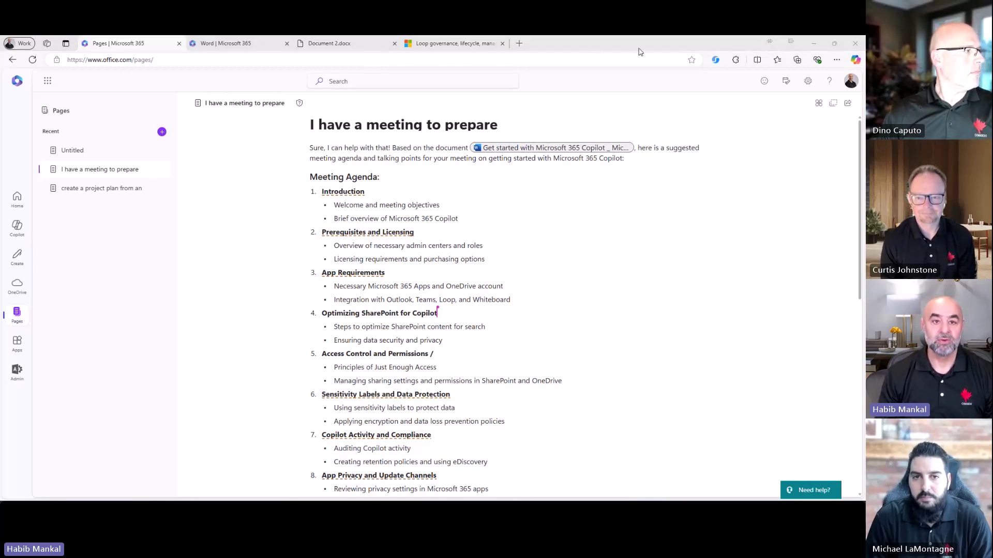
Switch to the 'Loop governance, lifecycle, manageability for IT Admins – Nov 2024' tab and highlight its title
click(434, 51)
scroll(427, 287, down, 2)
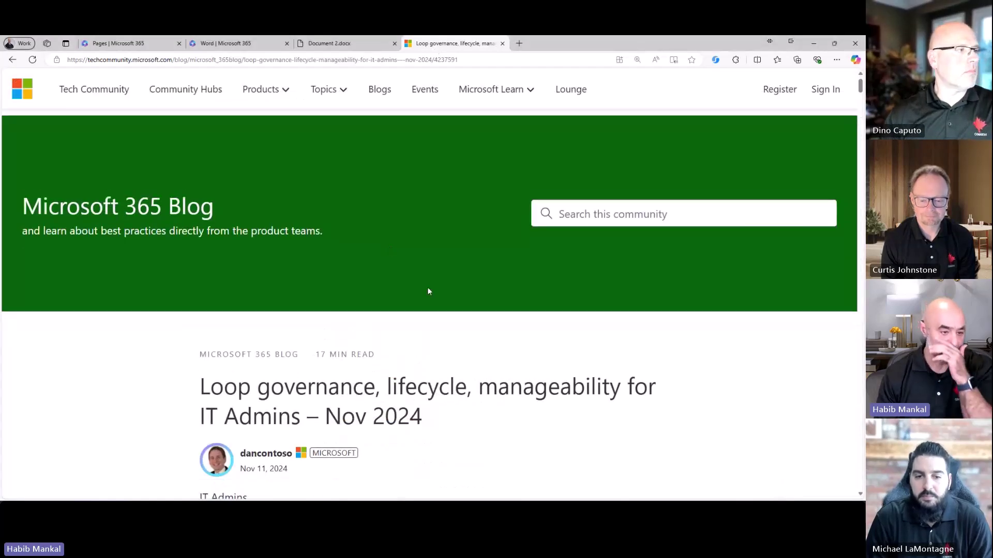
drag(429, 291, 602, 305)
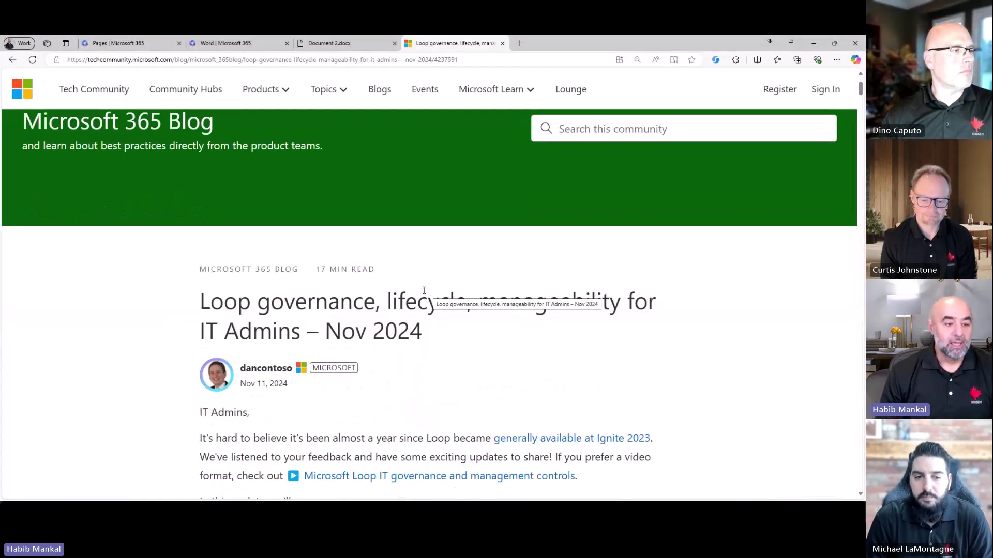
click(447, 325)
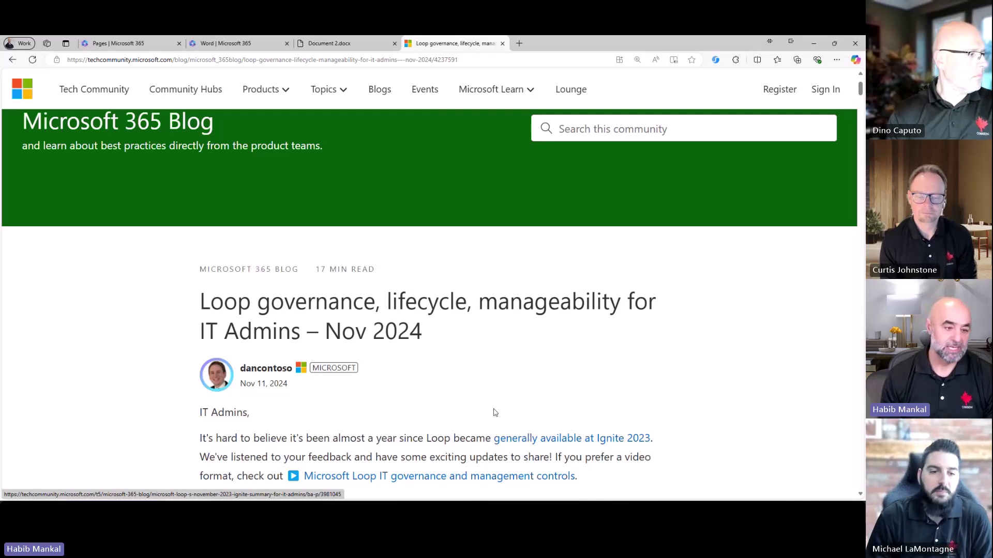
Scroll down through the blog post's sections, then scroll back up toward the top
scroll(494, 412, down, 4)
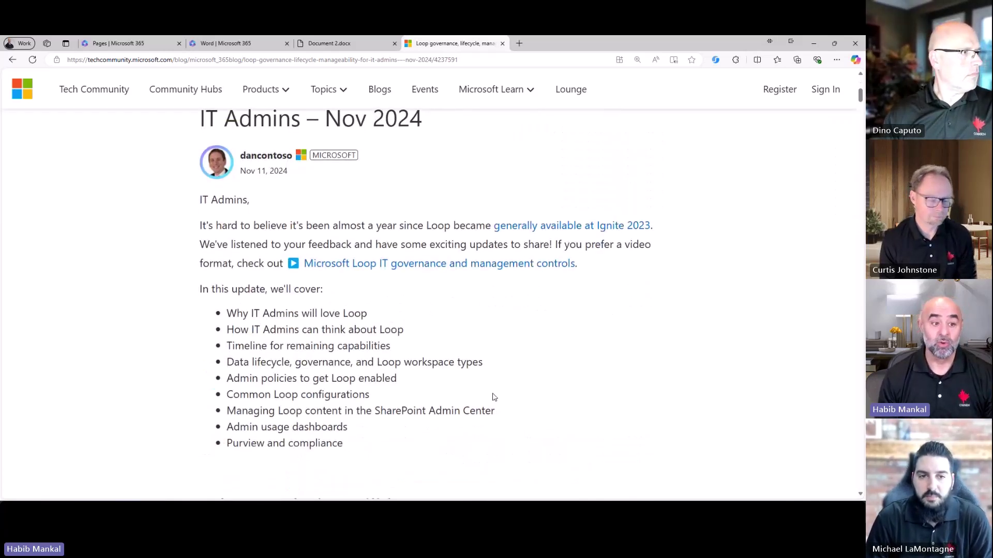
scroll(494, 396, down, 8)
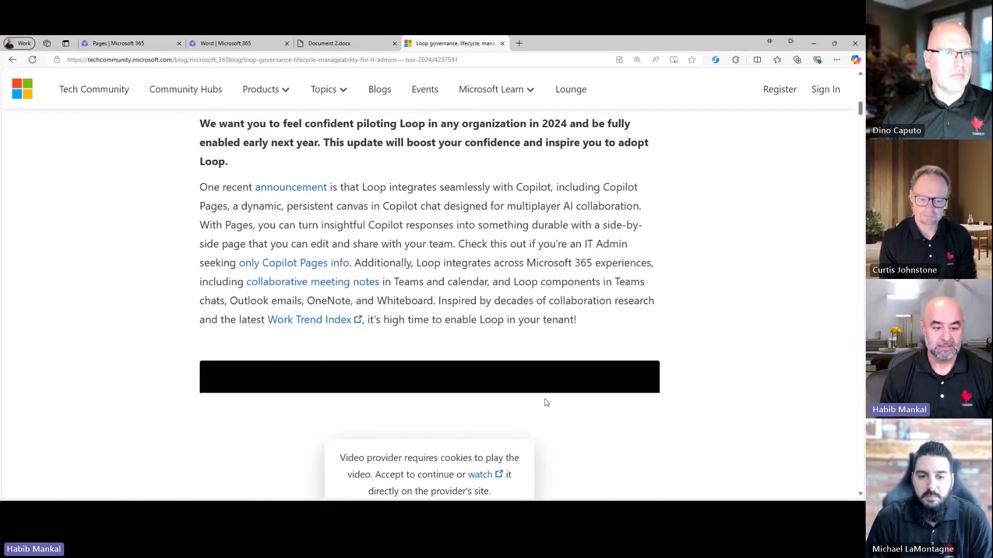
scroll(543, 401, down, 5)
scroll(583, 411, down, 8)
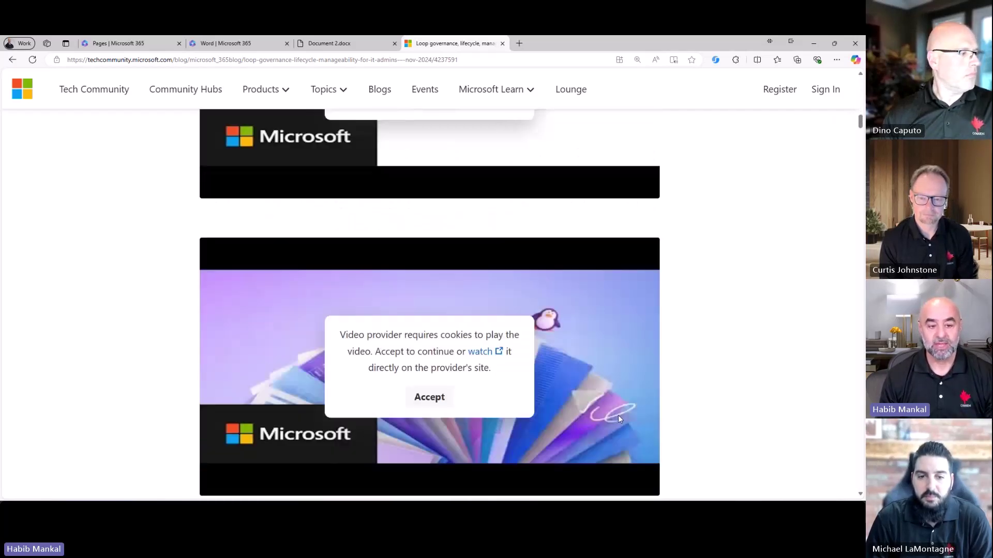
scroll(707, 388, down, 4)
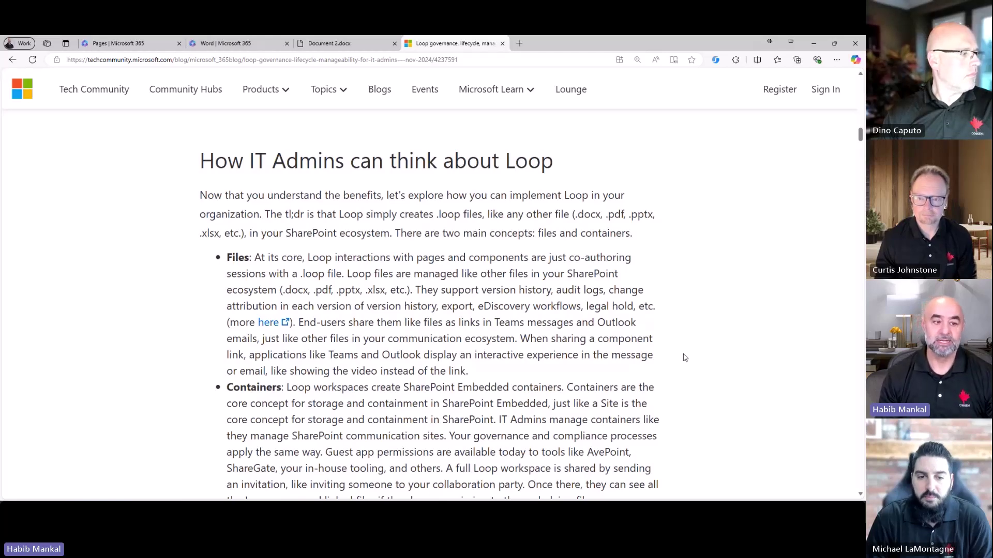
scroll(685, 358, down, 2)
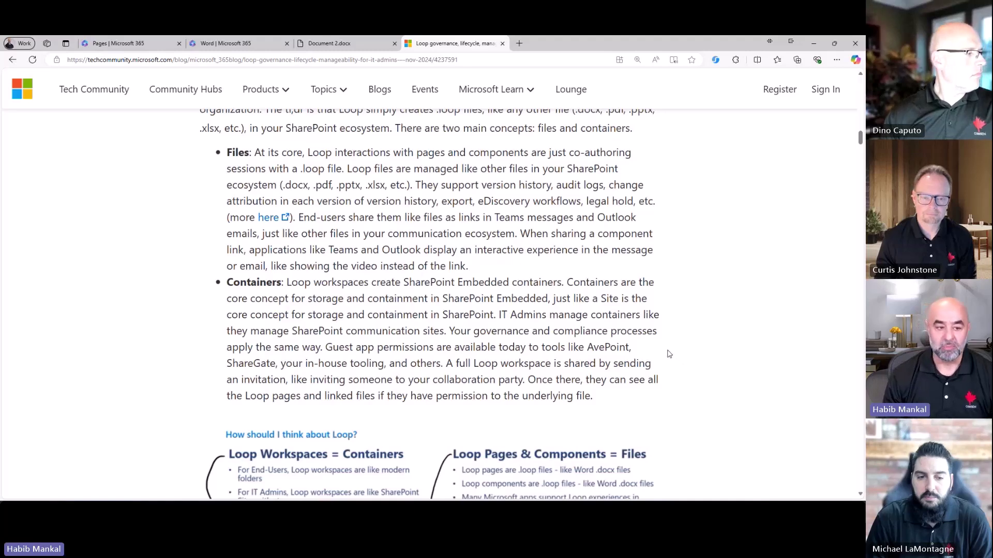
scroll(670, 355, down, 4)
scroll(670, 354, down, 10)
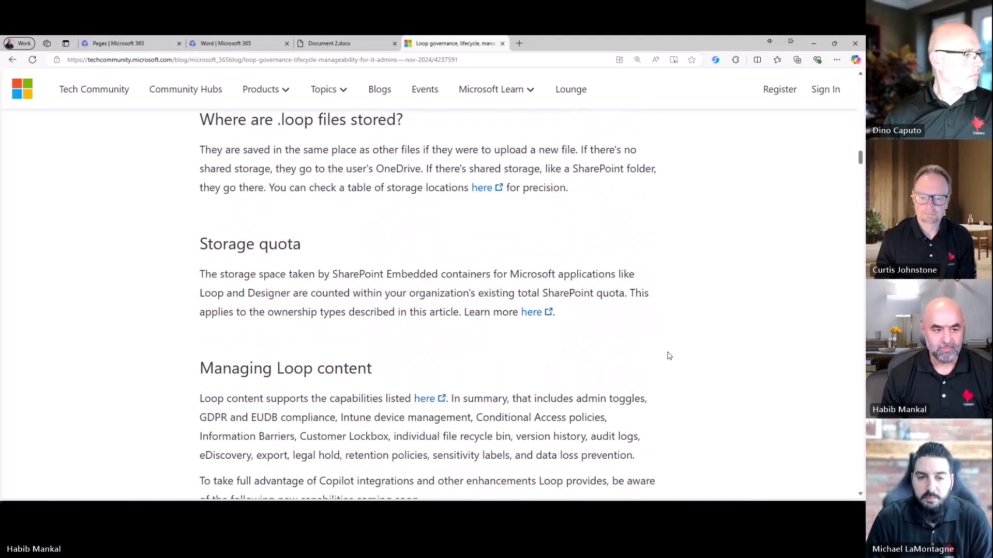
scroll(668, 356, down, 8)
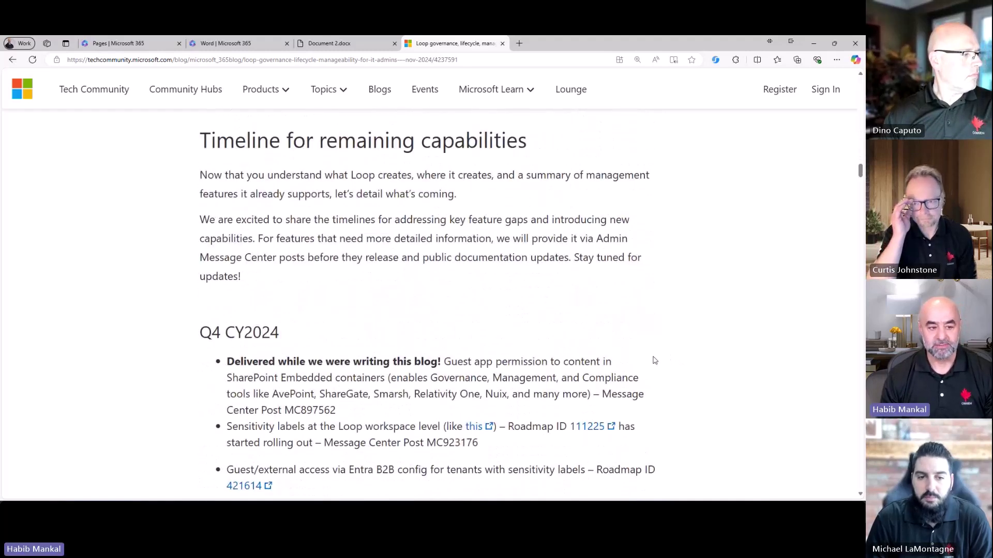
scroll(667, 360, down, 2)
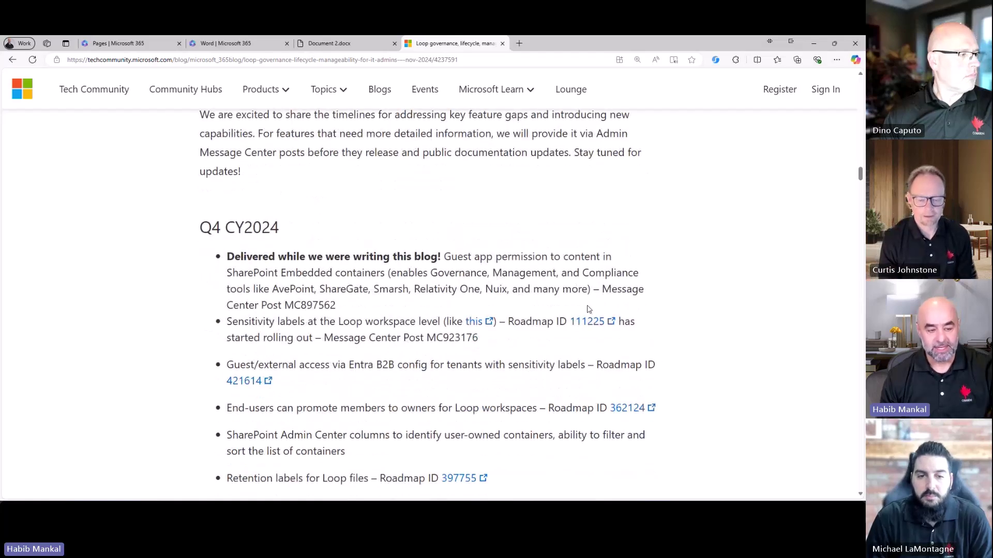
scroll(588, 318, down, 2)
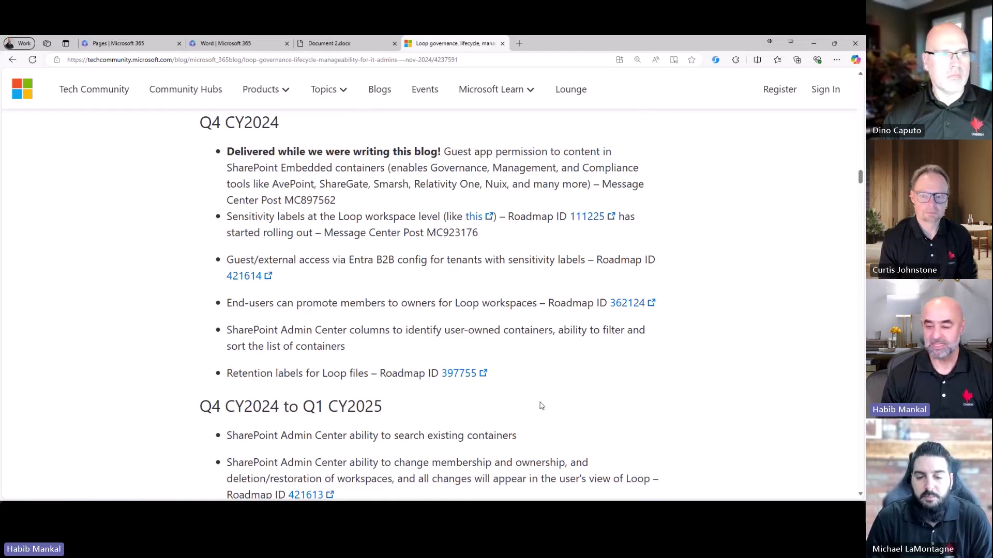
scroll(563, 398, up, 10)
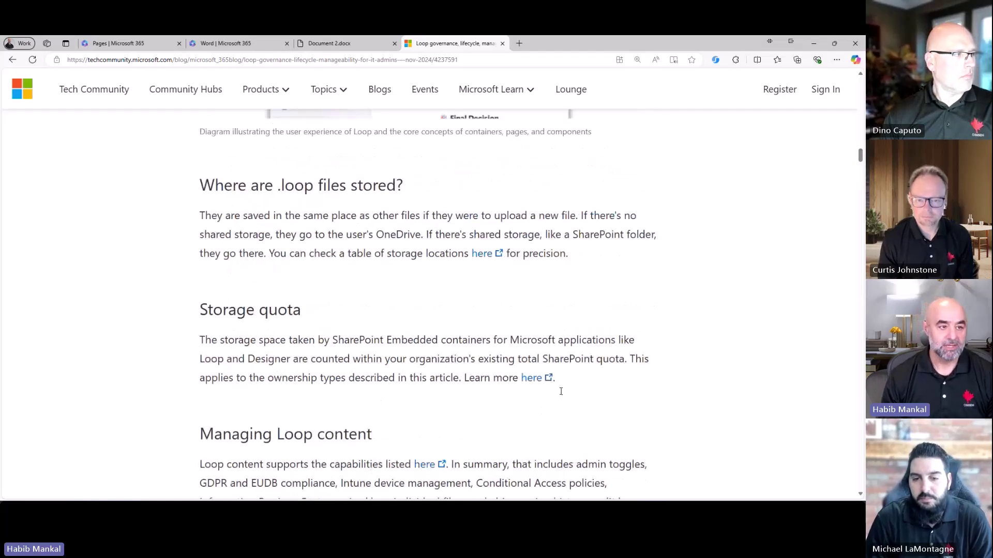
scroll(563, 396, up, 15)
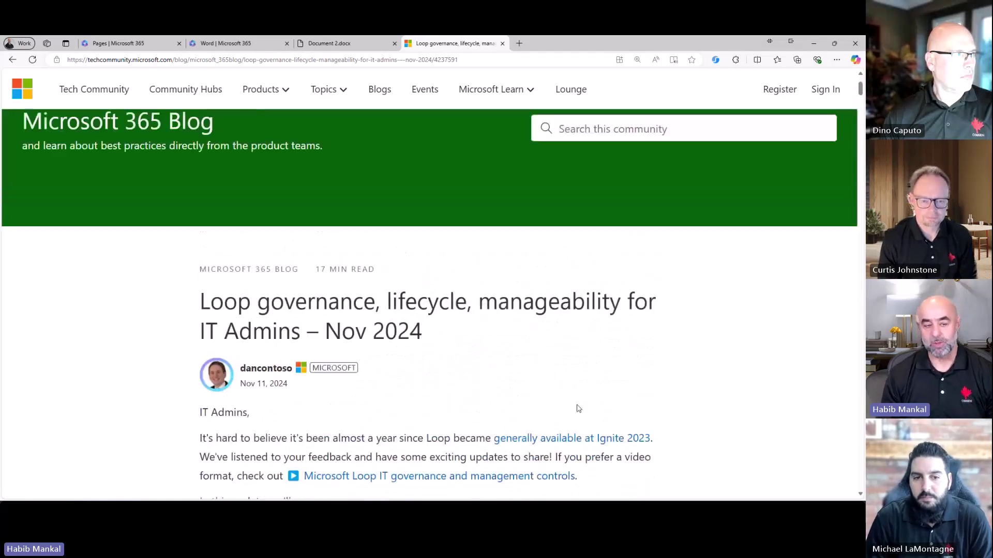